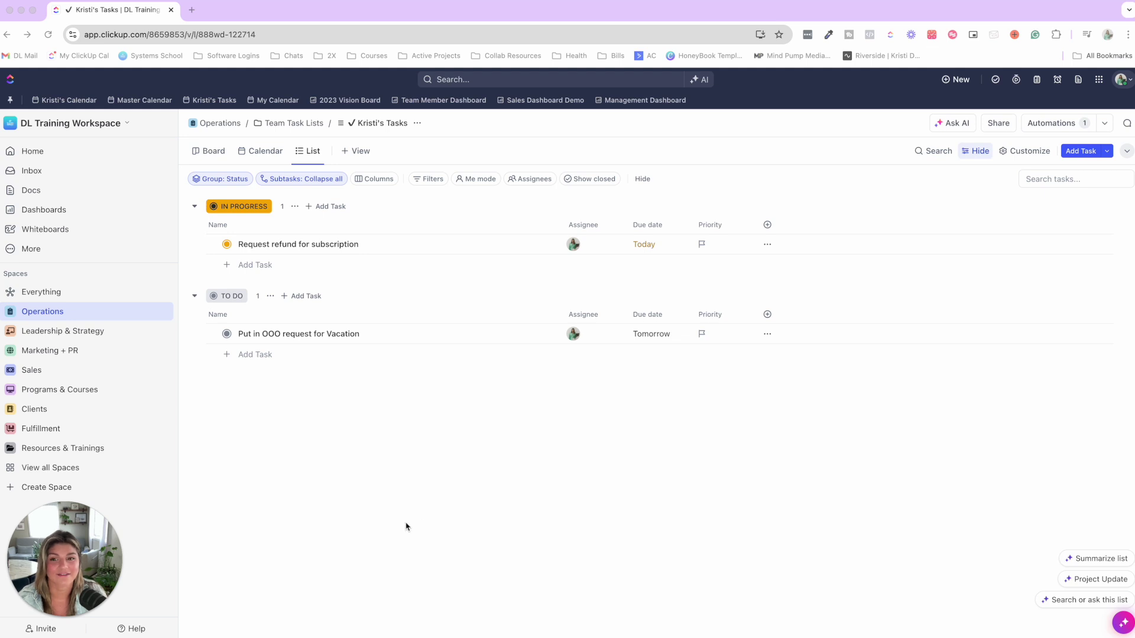
- Reveal the Operations space's folders and lists in the sidebar
mouse_move(53, 542)
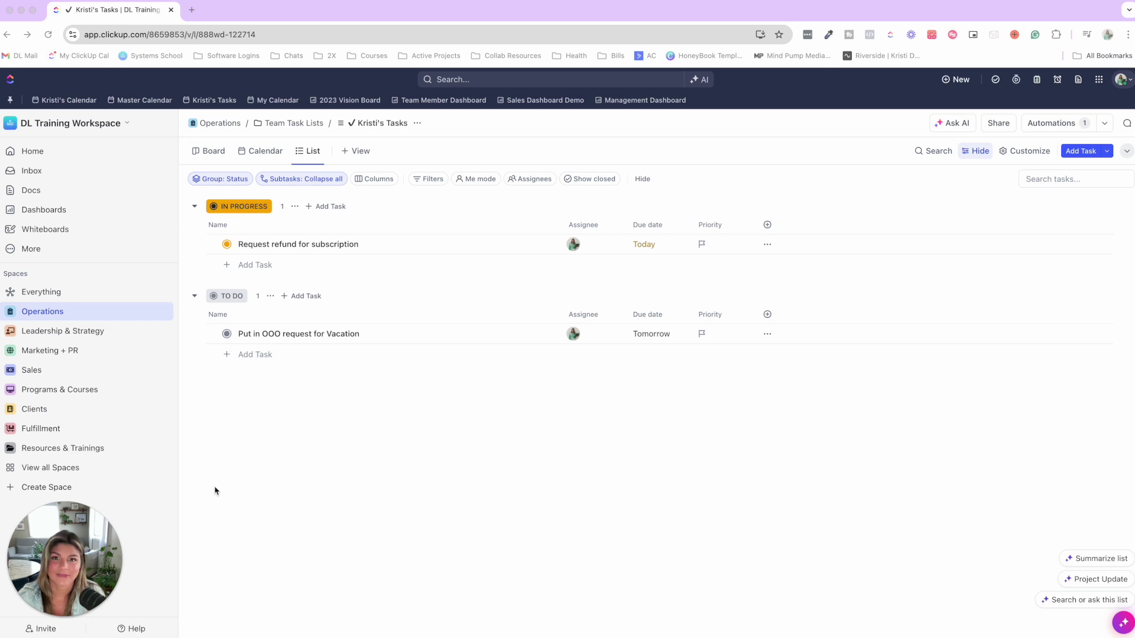
mouse_move(22, 569)
drag(22, 569, 208, 563)
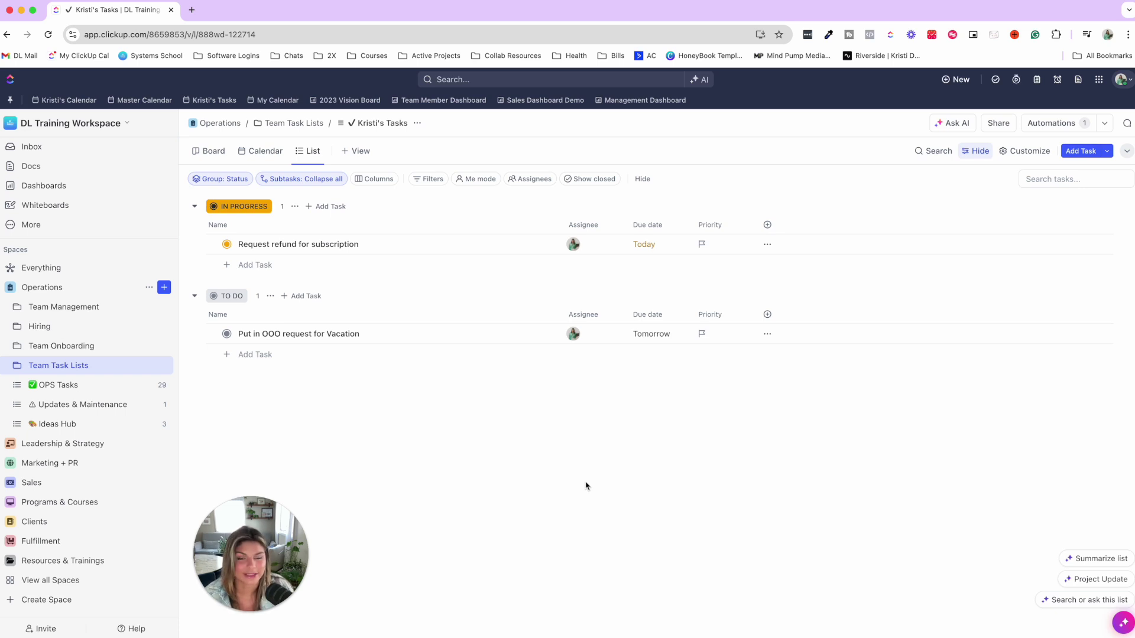
- Show Everything as an August 2024 calendar, with refunds on the 14th and OOO requests on the 15th
click(66, 273)
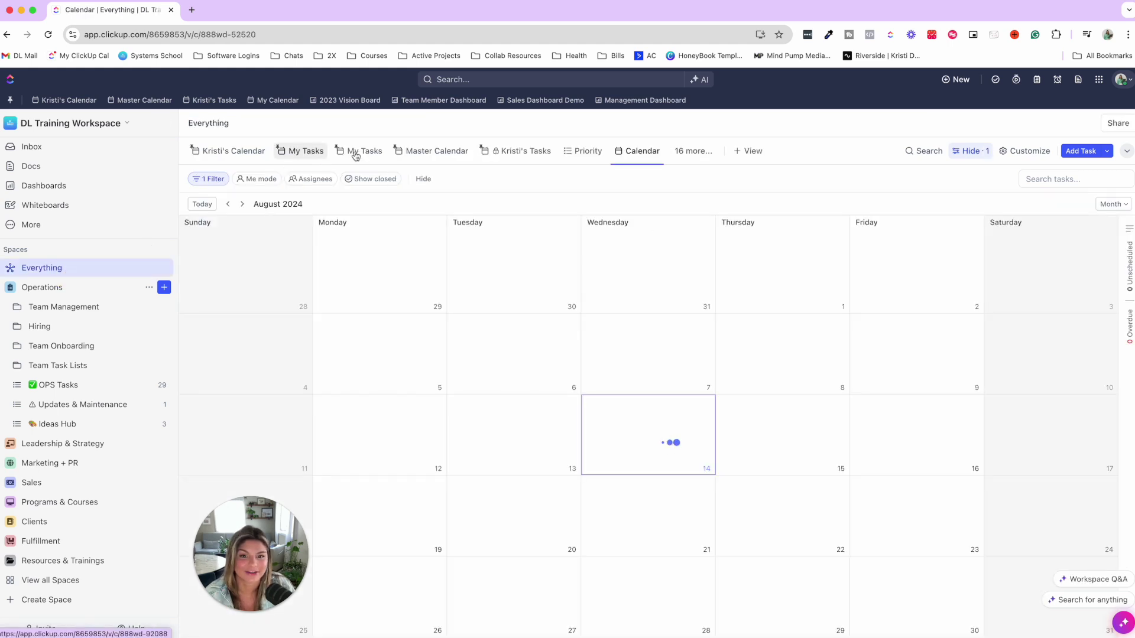
click(239, 152)
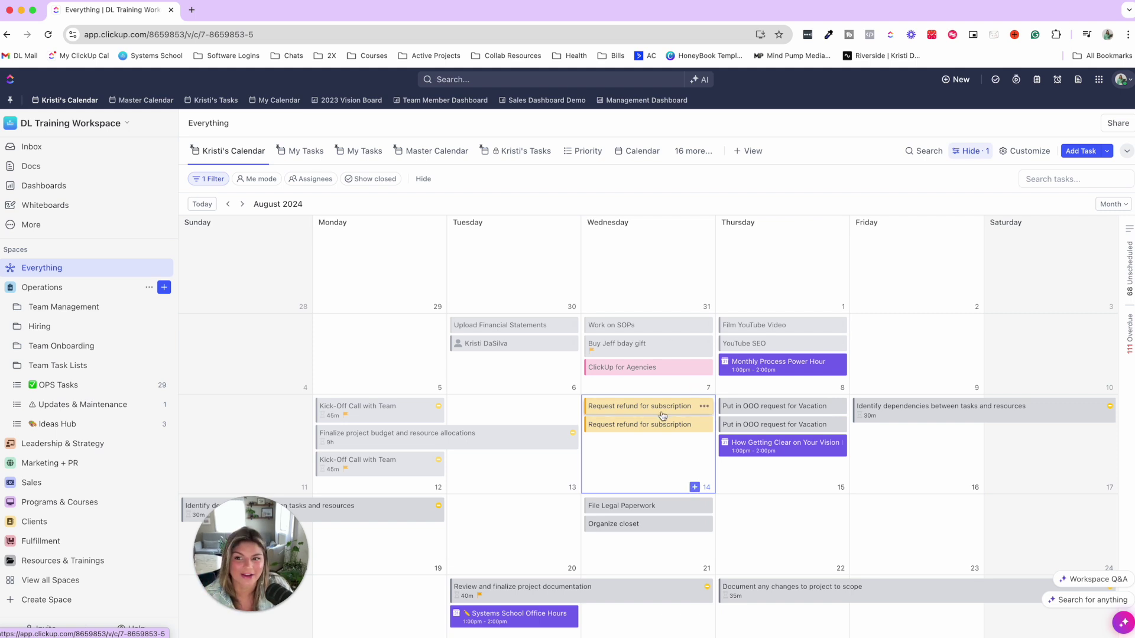
drag(260, 549, 82, 550)
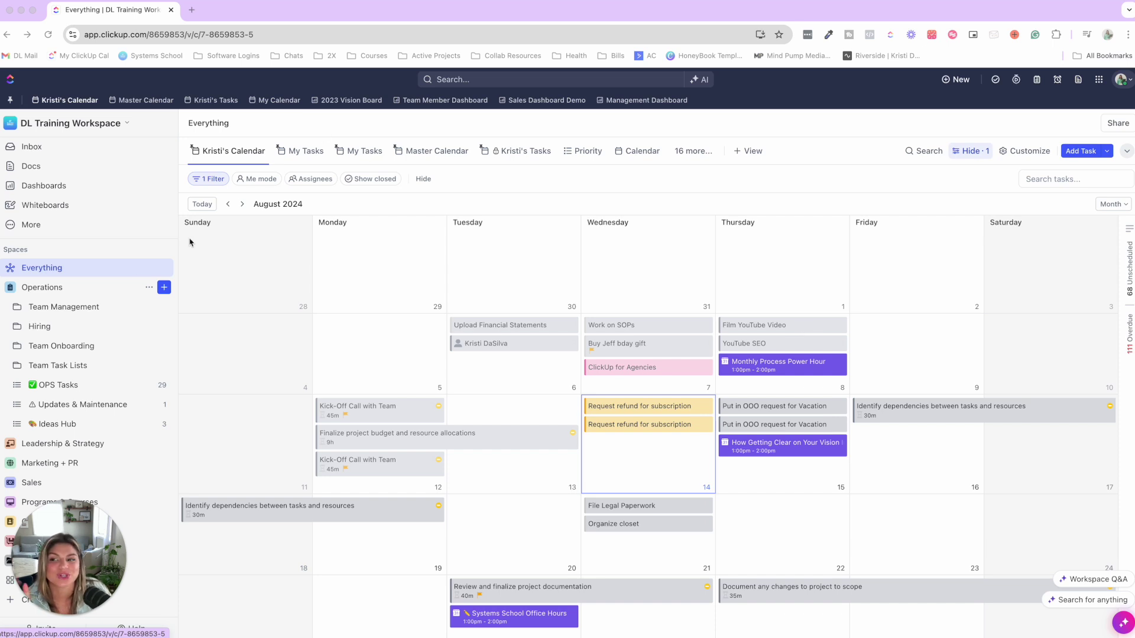
scroll(30, 178, up, 1)
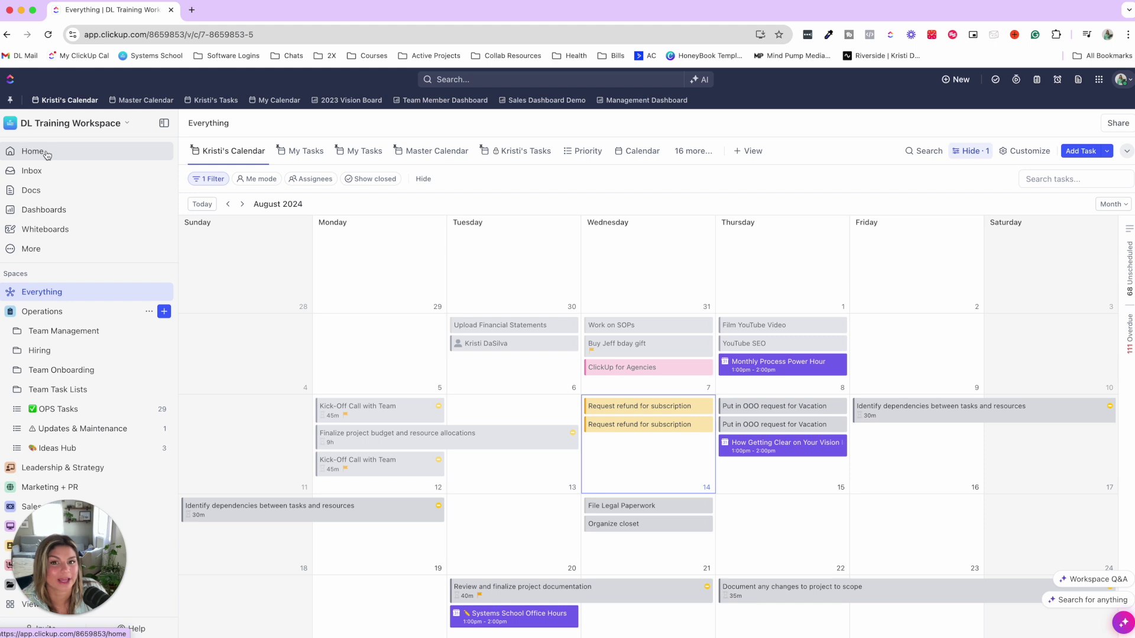
- Switch to the pinned Team Member Dashboard and collapse Operations in the sidebar
click(432, 101)
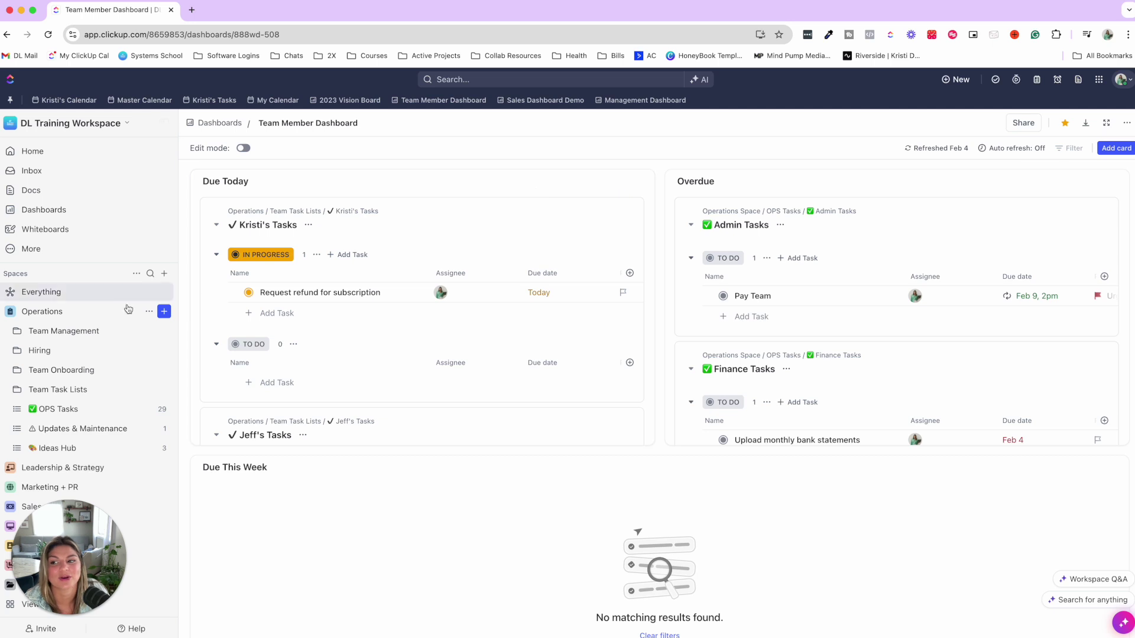
click(12, 313)
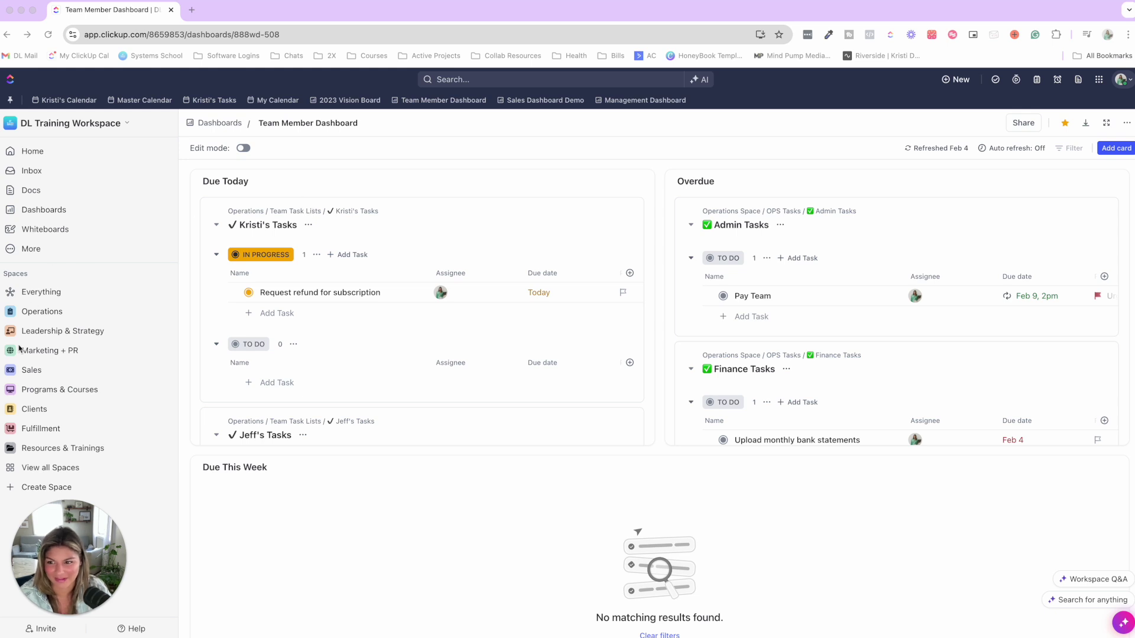
- Open the personal list under Operations > Team Task Lists and review its active automations
click(11, 314)
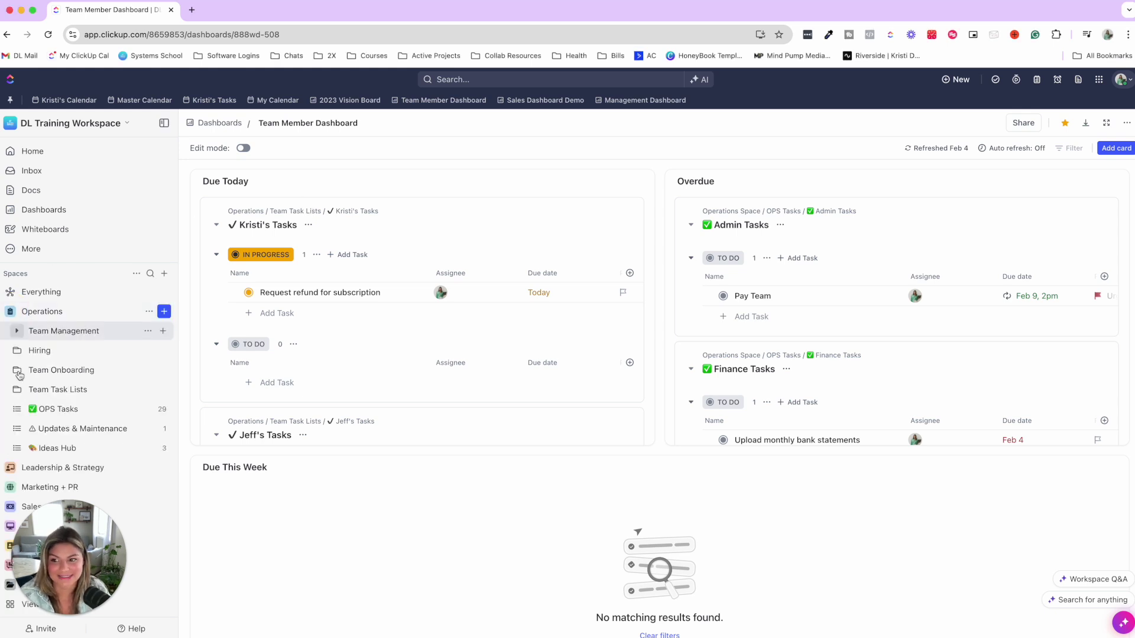
scroll(77, 366, down, 2)
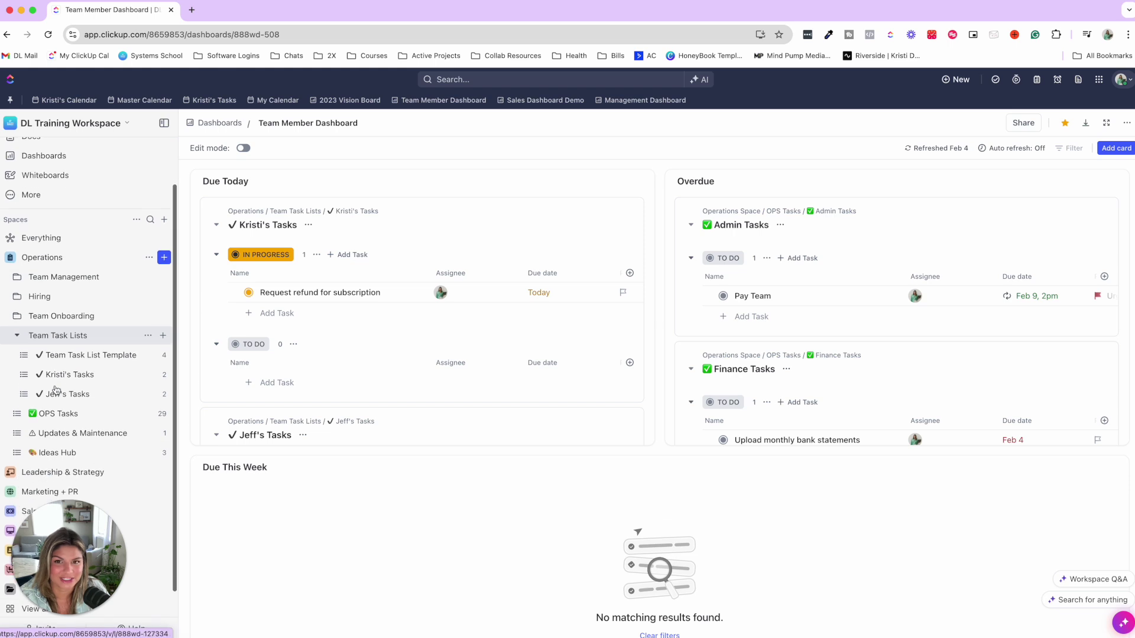
click(81, 374)
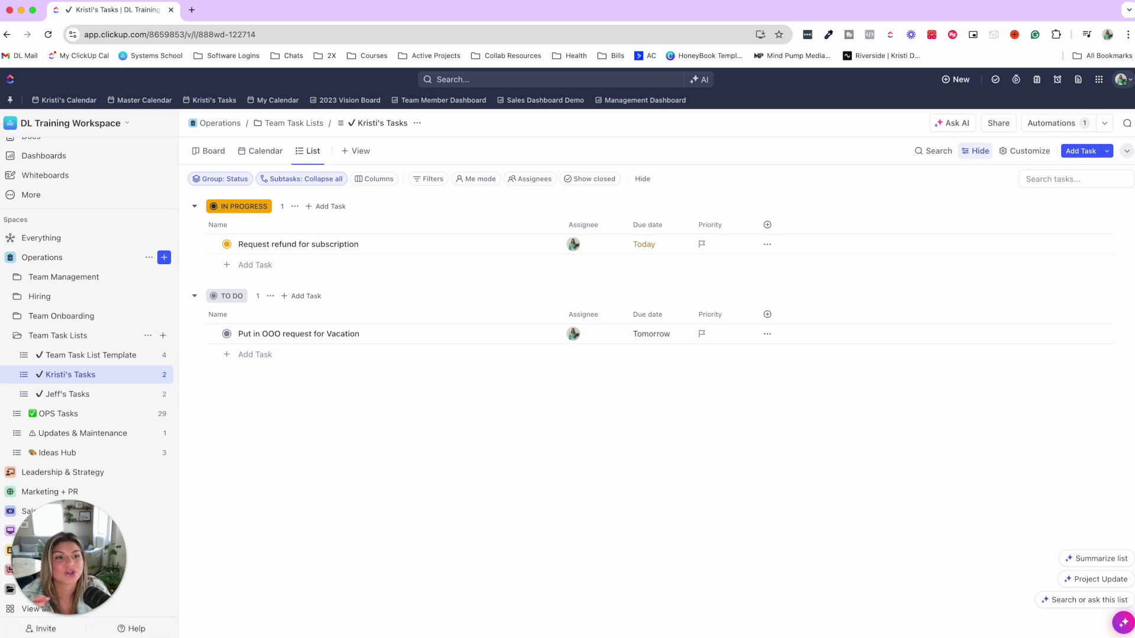
click(1108, 128)
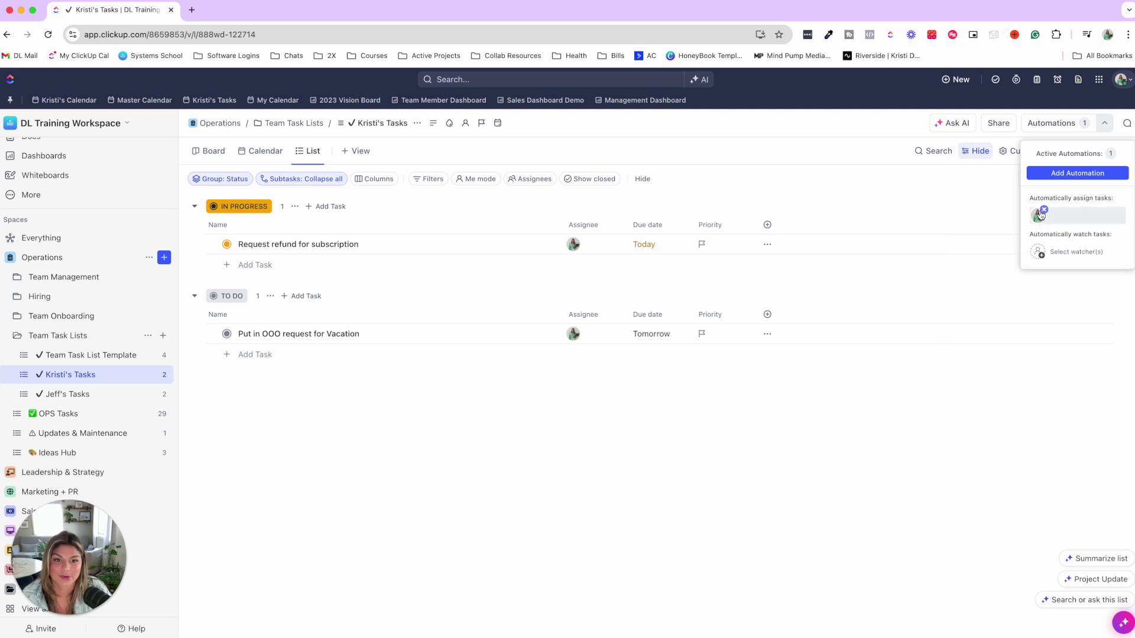
click(427, 273)
- Add a task named 'Task' under IN PROGRESS, delete it, and collapse Team Task Lists and Operations
click(251, 265)
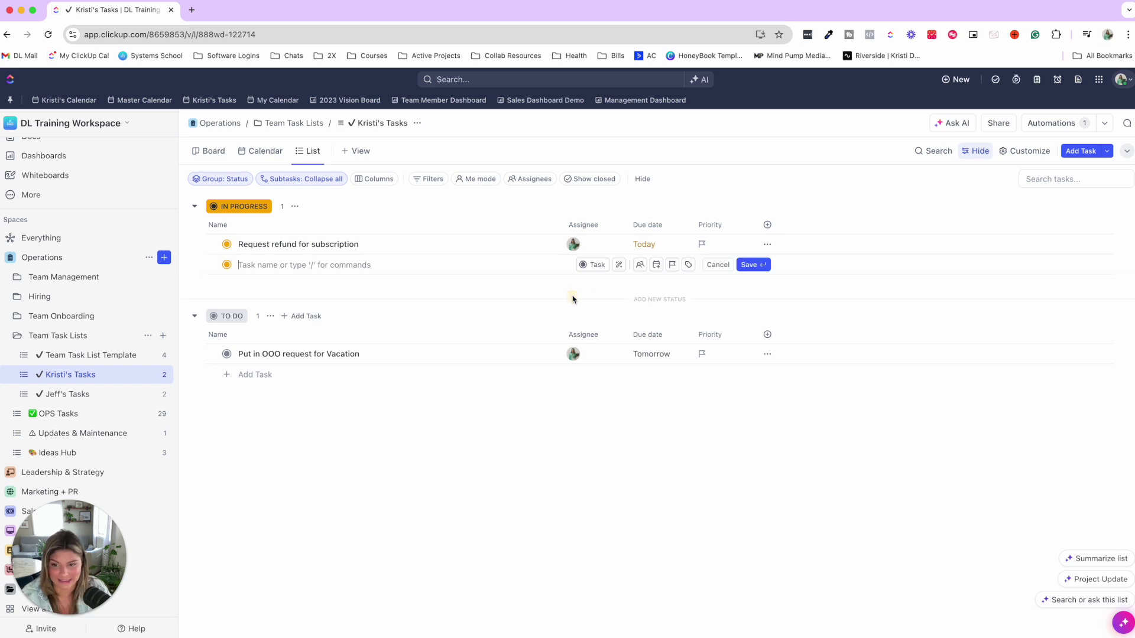
text(Task)
key(Return)
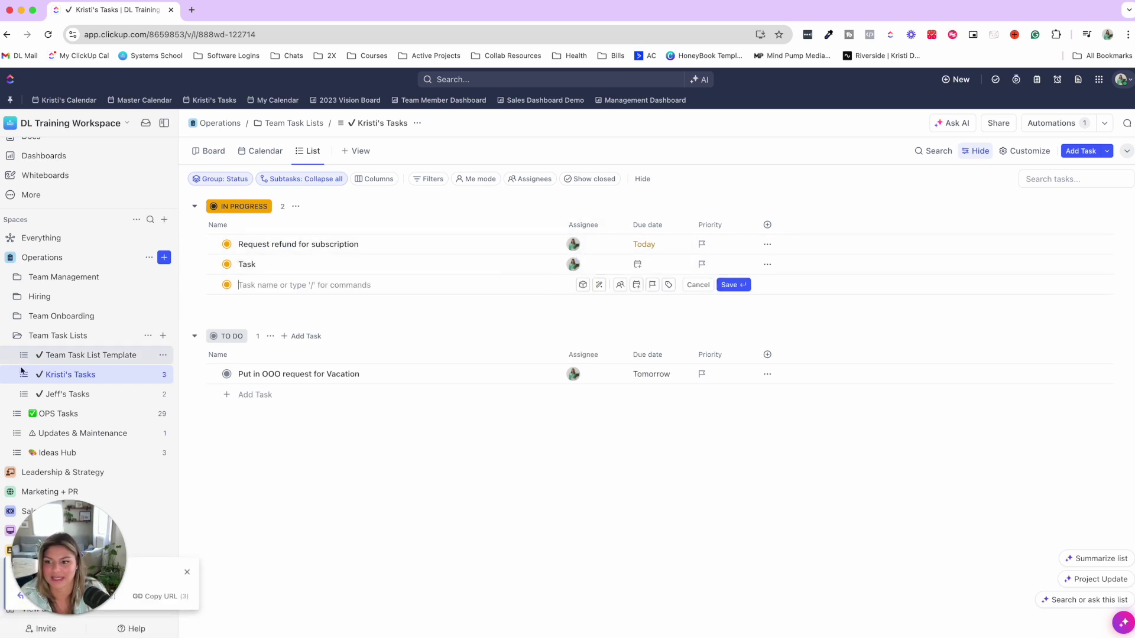
right_click(258, 270)
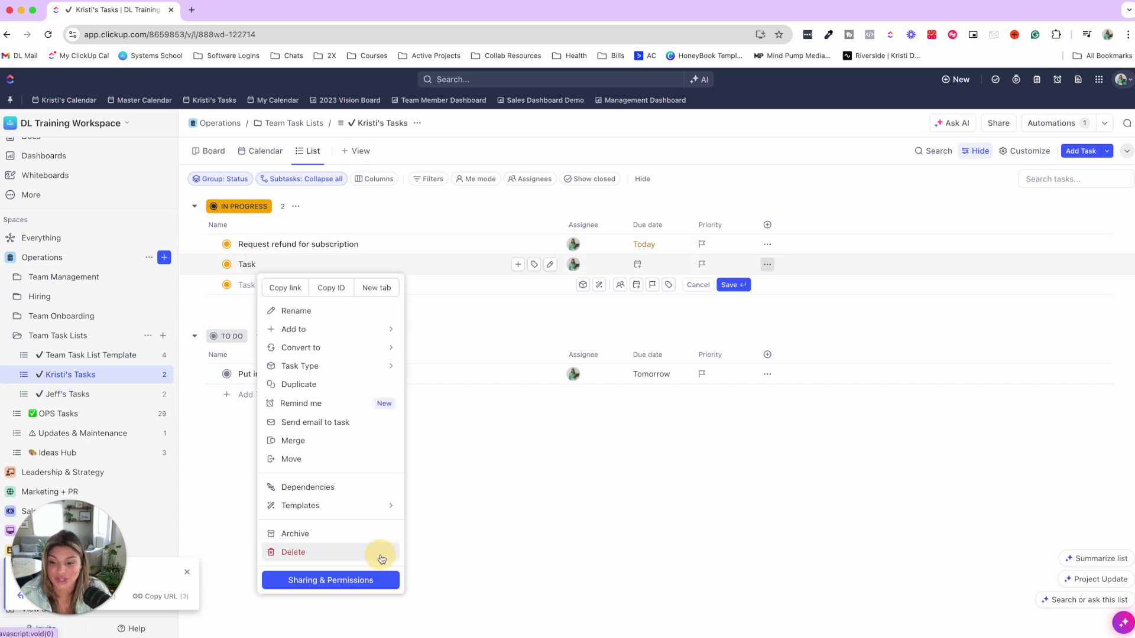
click(379, 553)
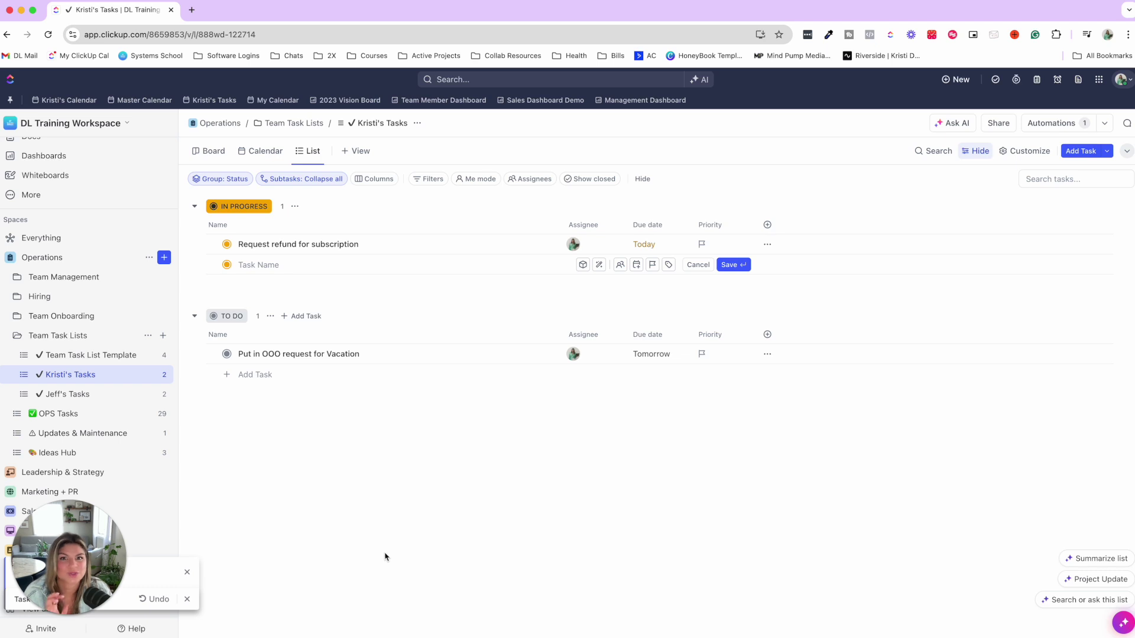
click(16, 335)
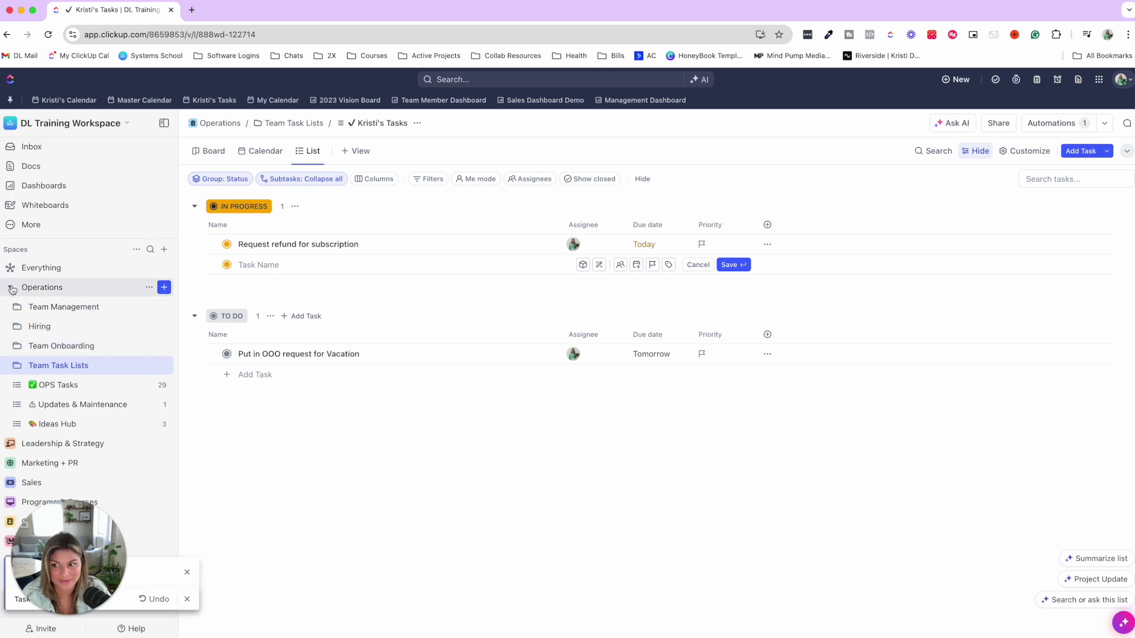
click(10, 288)
- Expand Fulfillment to the Project Client Management Template list and preview Onboarding Checklist's status choices
click(9, 423)
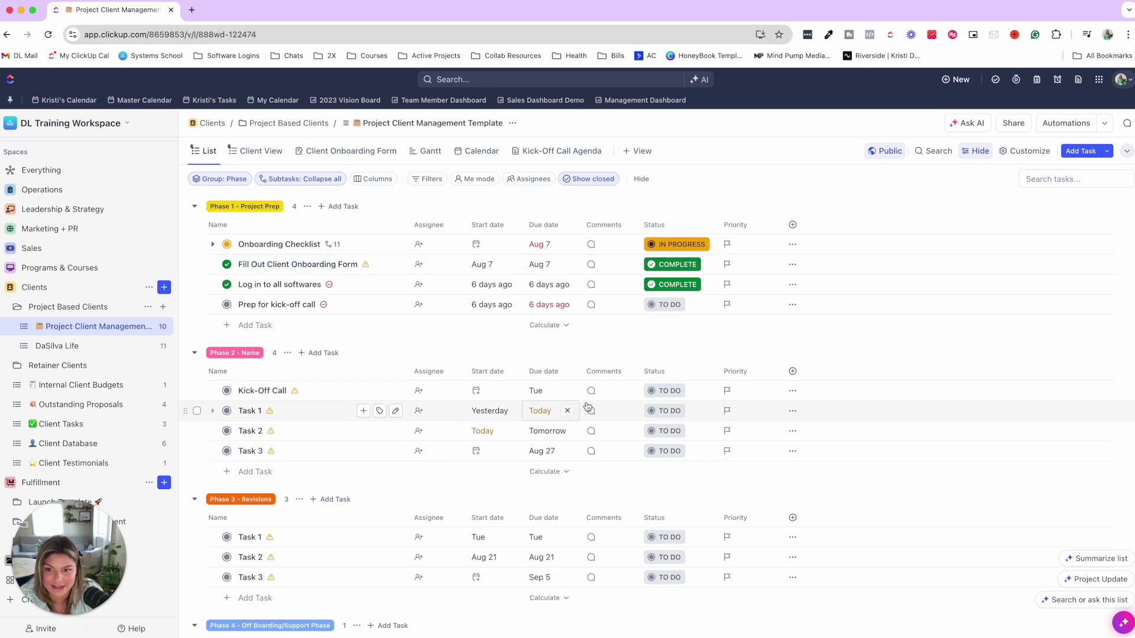
click(658, 250)
key(Escape)
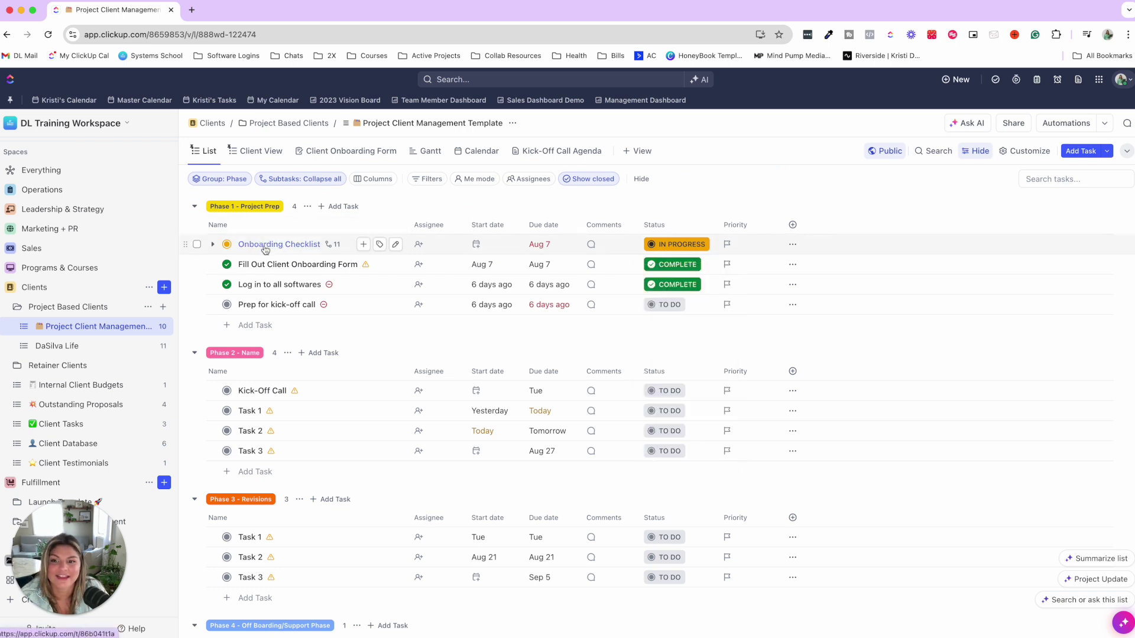
- Open Task 1's full details from the template list
click(226, 410)
click(250, 414)
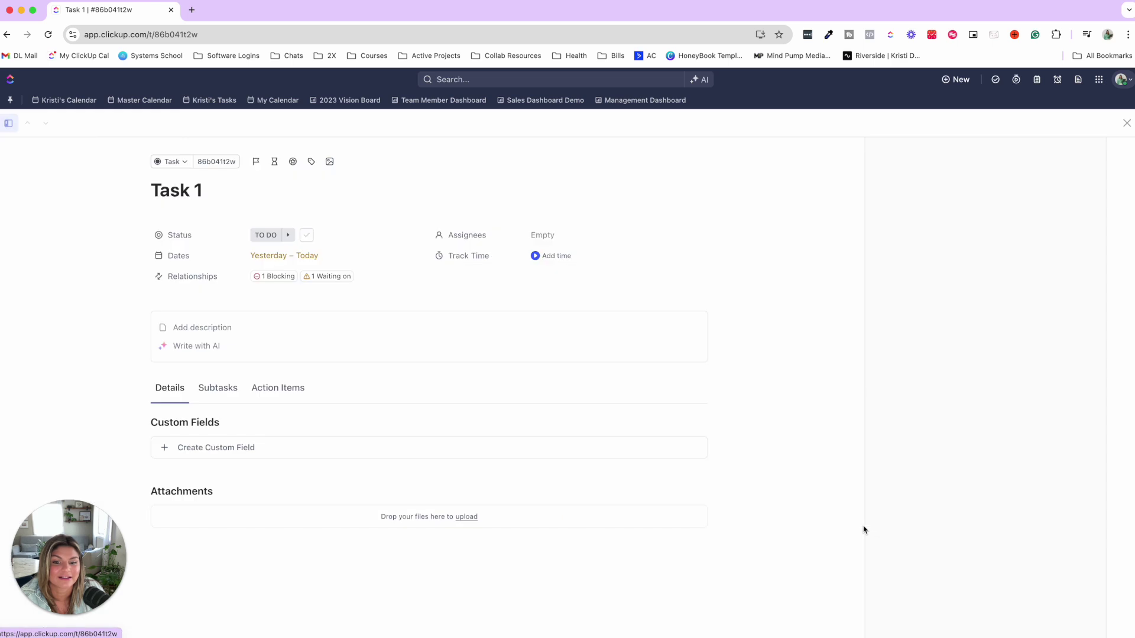
click(940, 619)
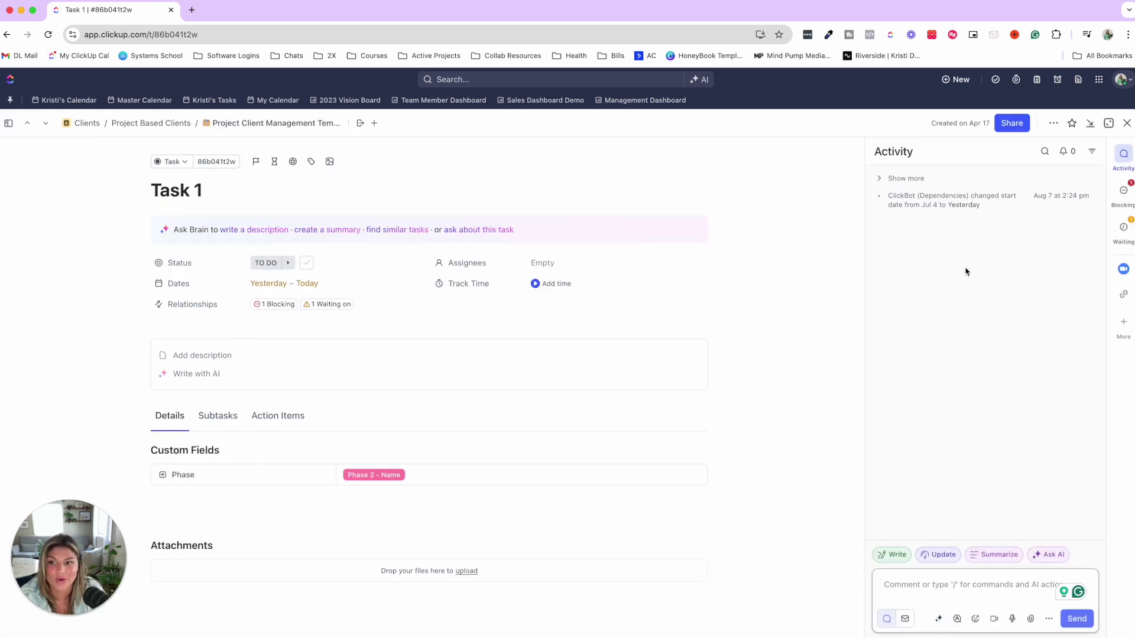
click(958, 585)
text(@Jeff)
click(944, 415)
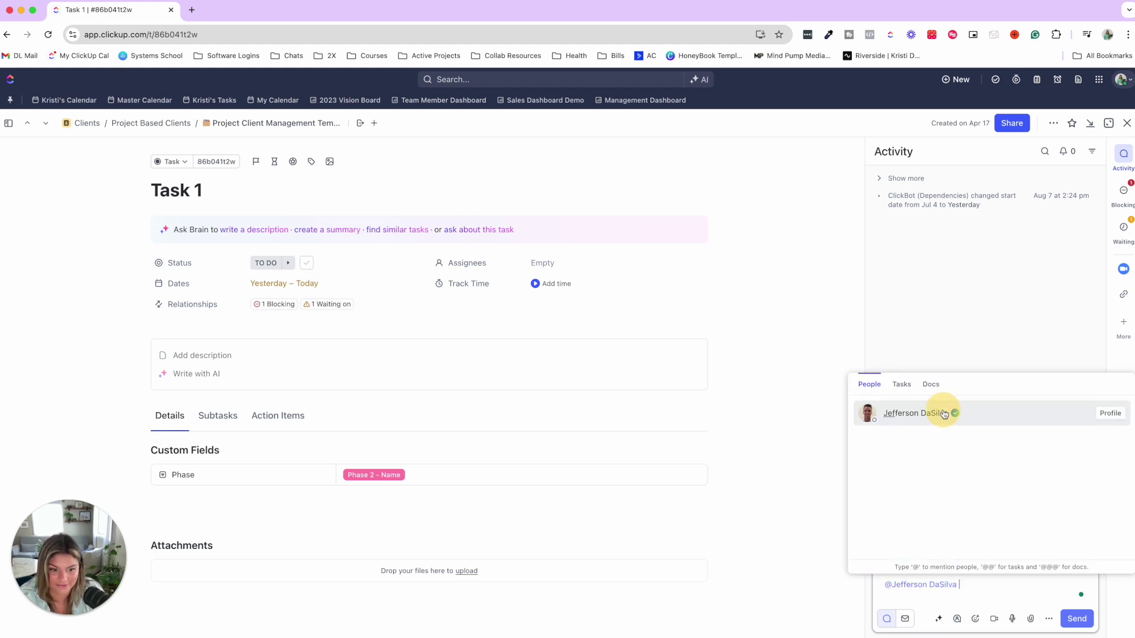
text(ny)
key(BackSpace)
key(BackSpace)
key(BackSpace)
text(any pdate on)
key(BackSpace)
key(BackSpace)
key(BackSpace)
key(BackSpace)
key(BackSpace)
key(BackSpace)
key(BackSpace)
key(BackSpace)
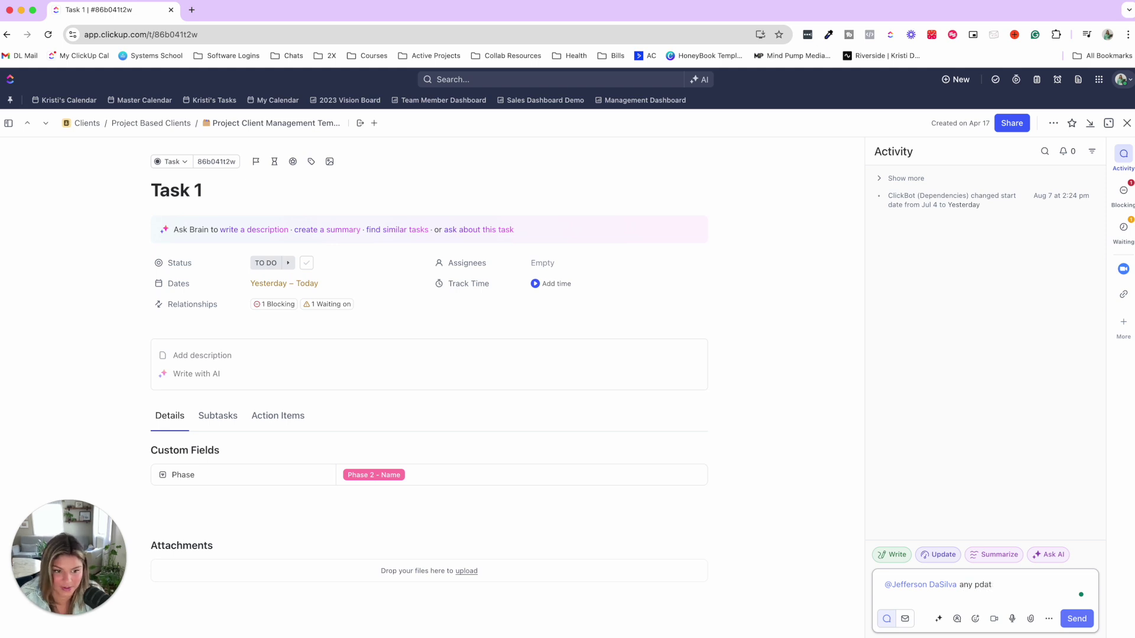
text(update )
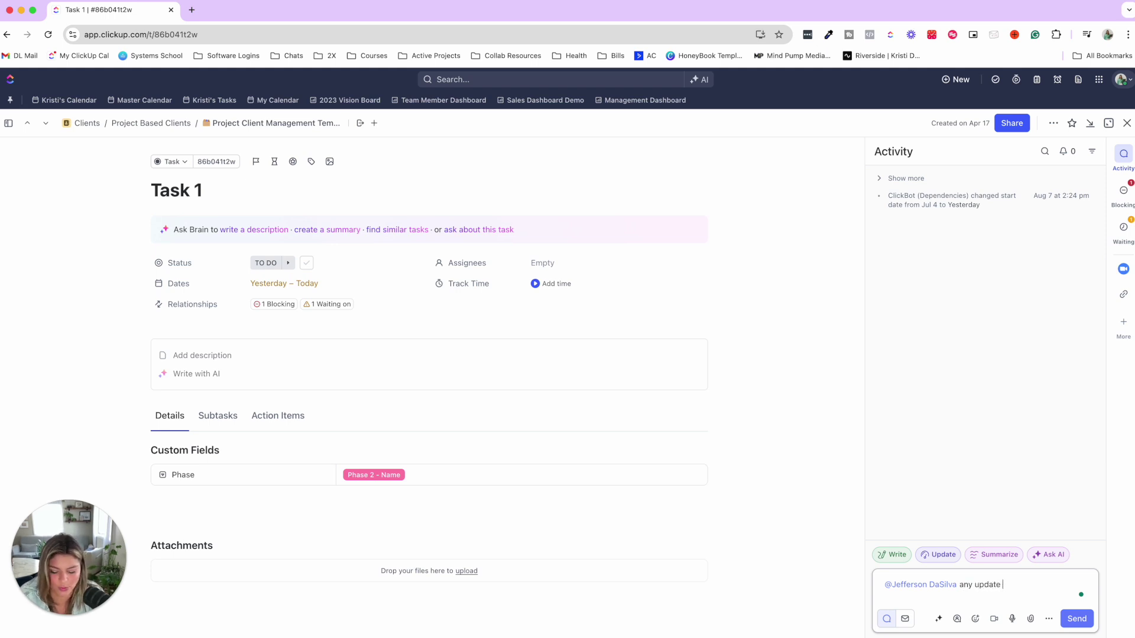
text(on this one?)
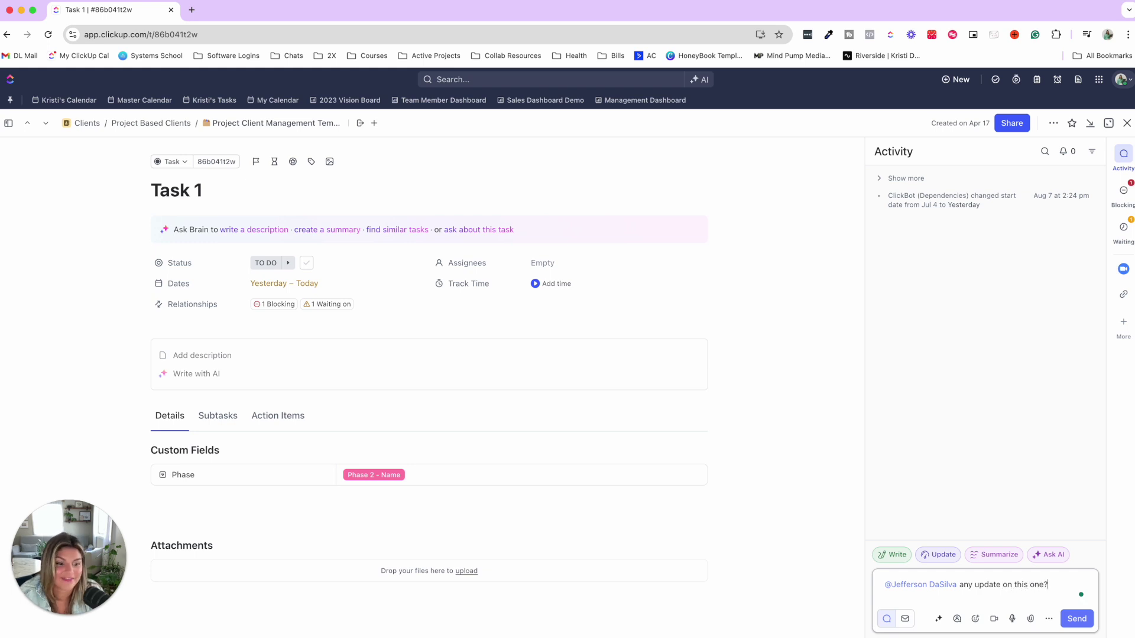
key(Return)
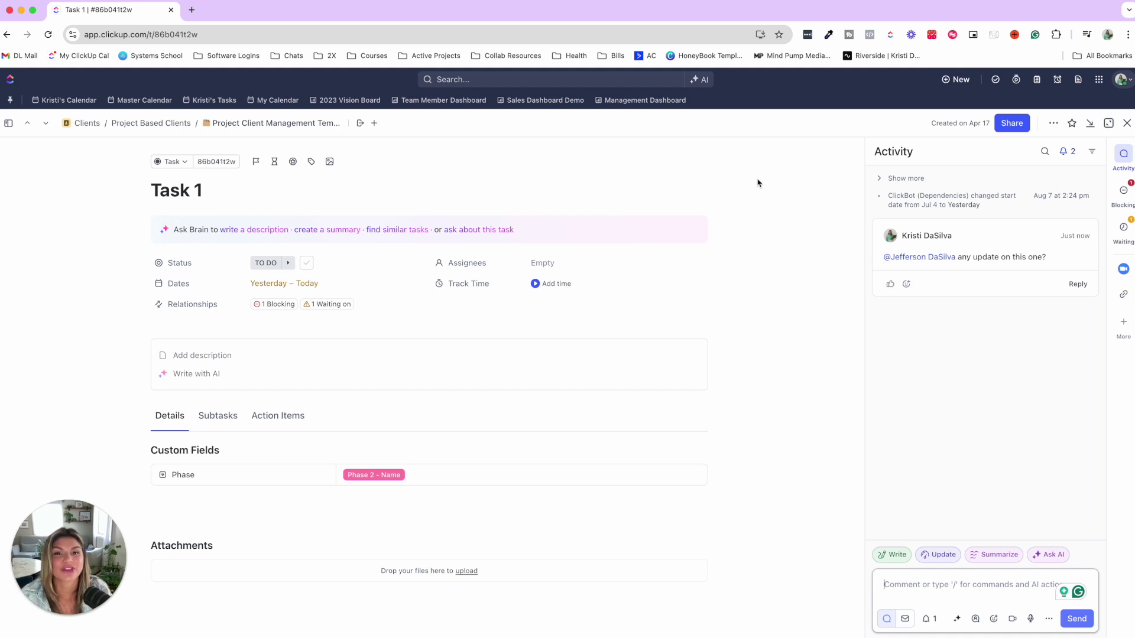
- Close Task 1 and go to the notifications Inbox
click(1128, 124)
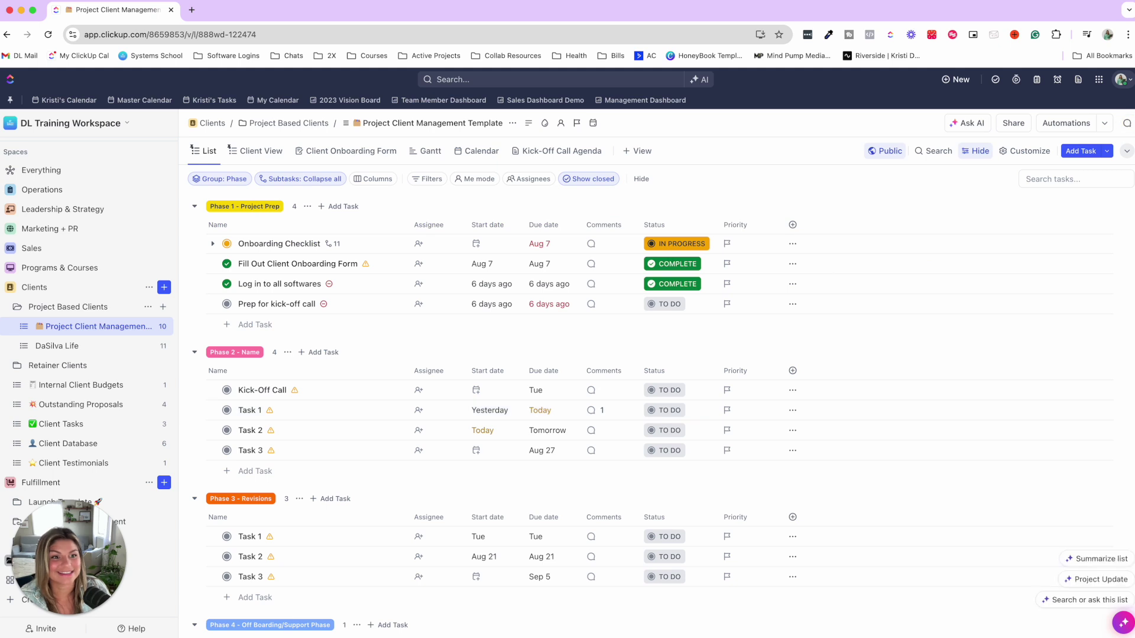
click(33, 171)
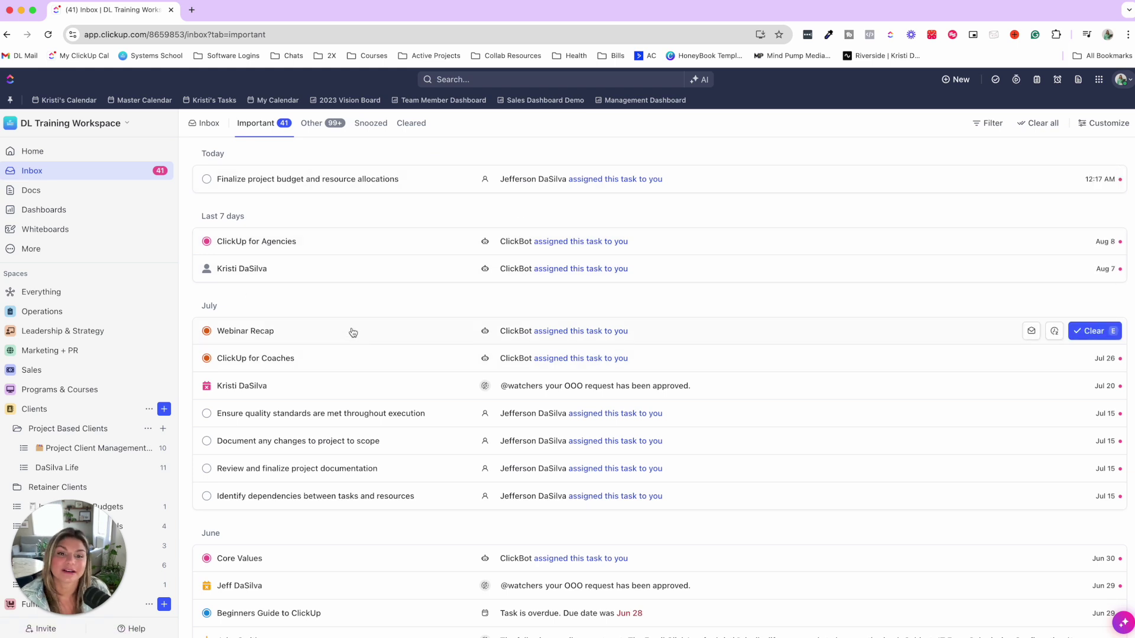
scroll(327, 266, down, 3)
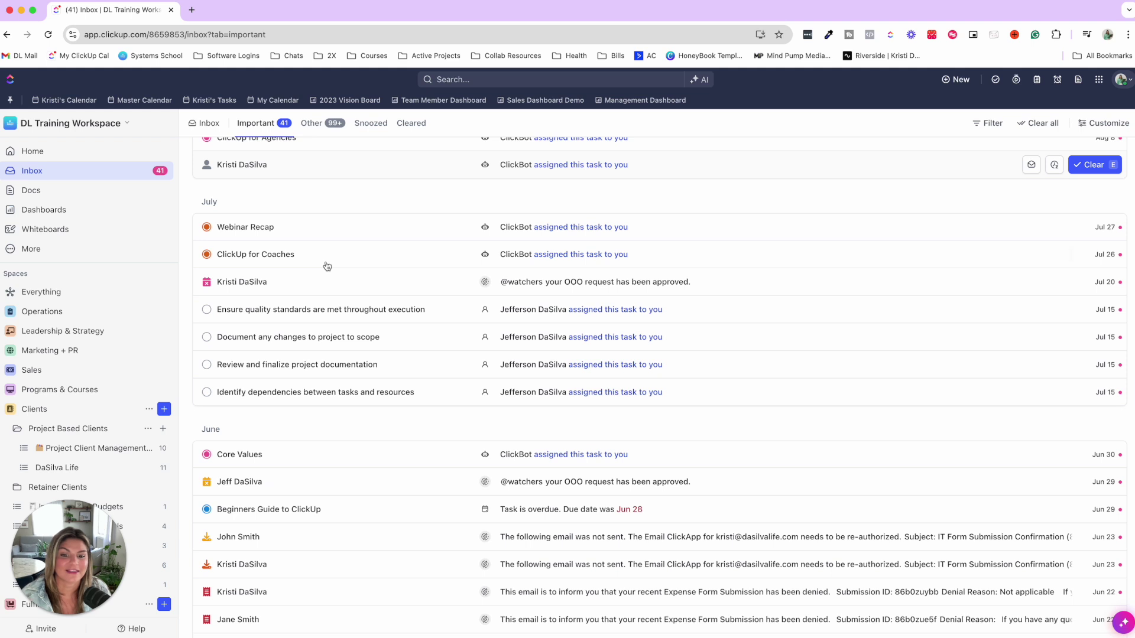
scroll(327, 266, up, 3)
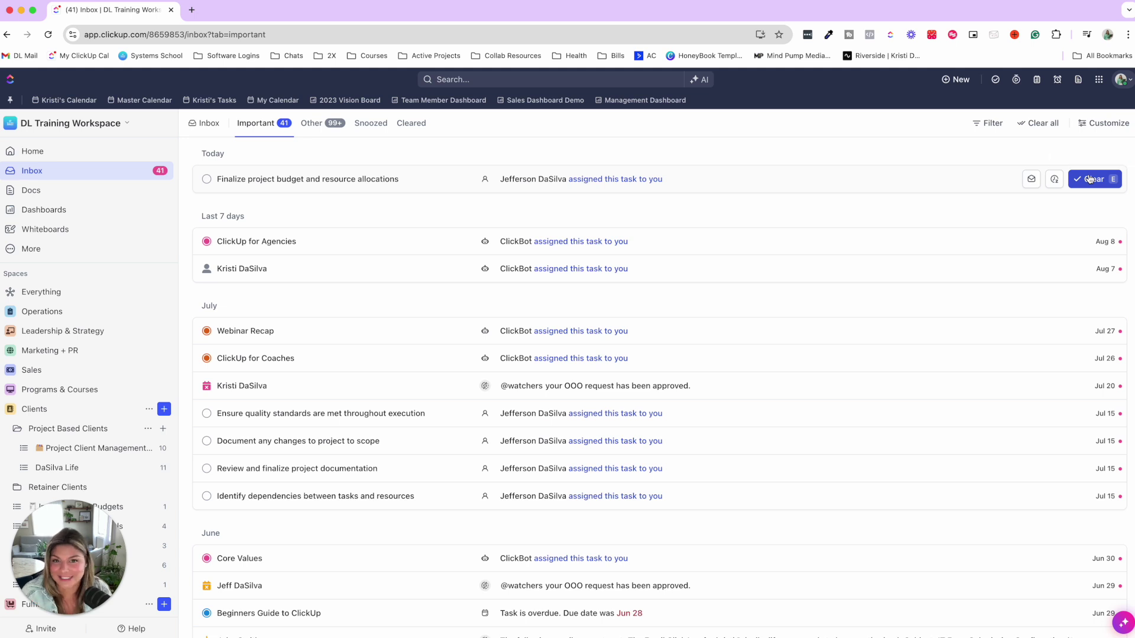
- Clear six notifications, including project budget, Webinar Recap and ClickUp for Coaches alerts
click(1090, 179)
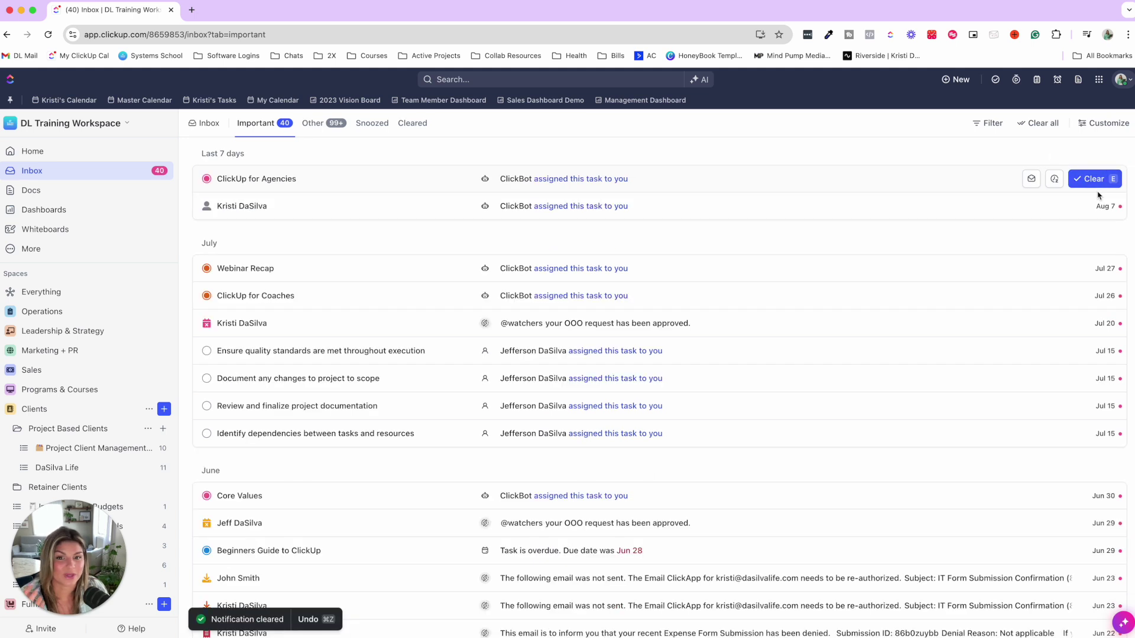
click(1093, 180)
click(1094, 181)
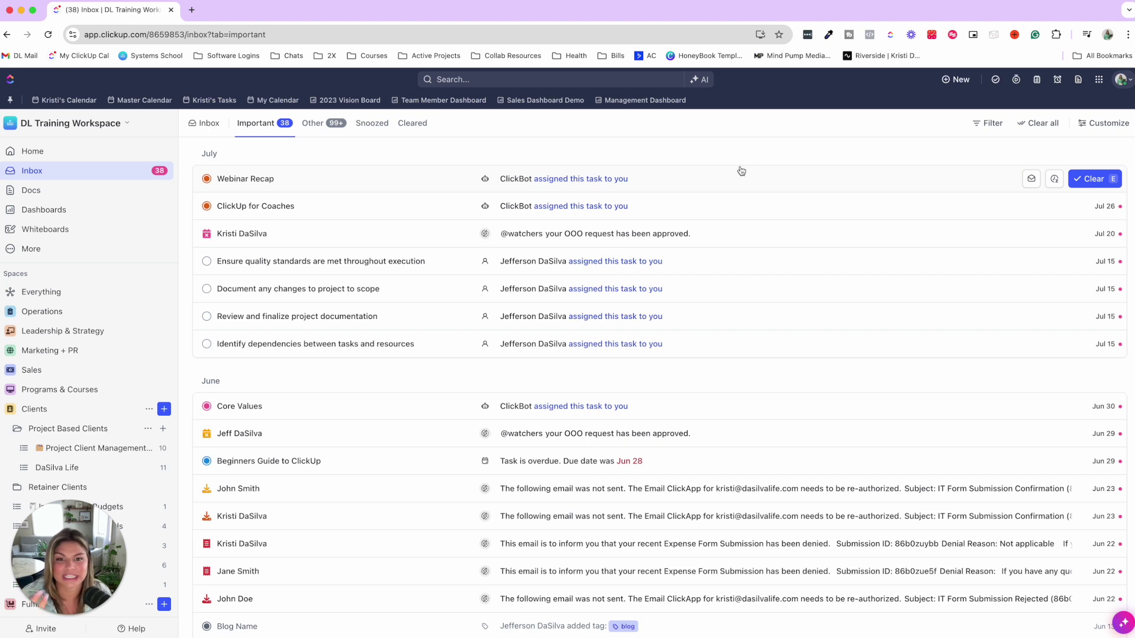
click(1093, 178)
click(1099, 181)
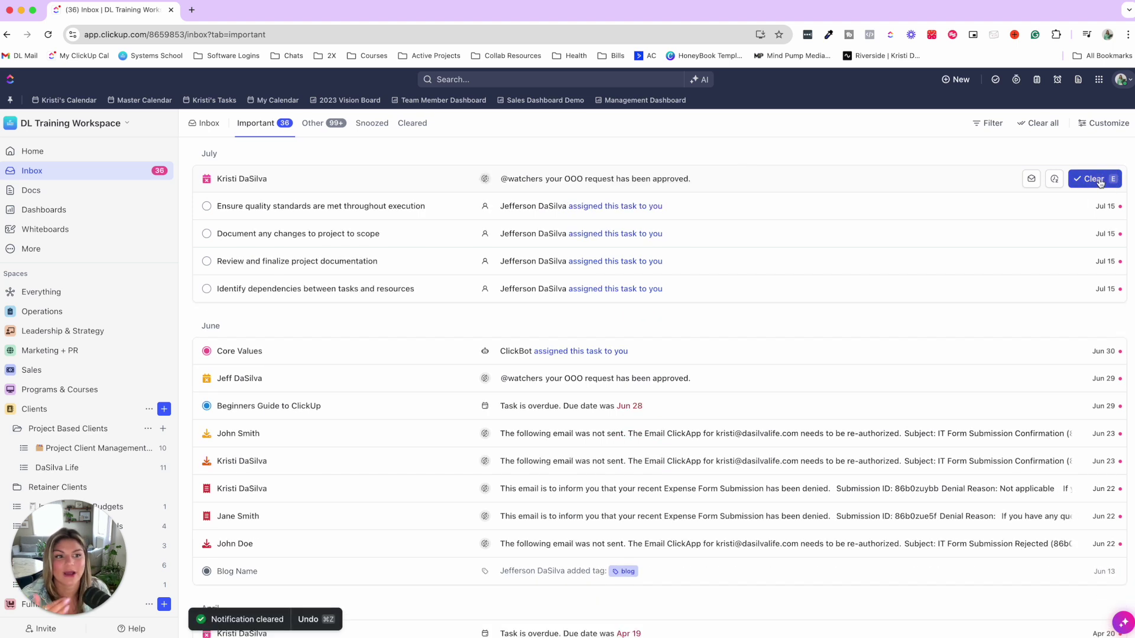
click(1099, 181)
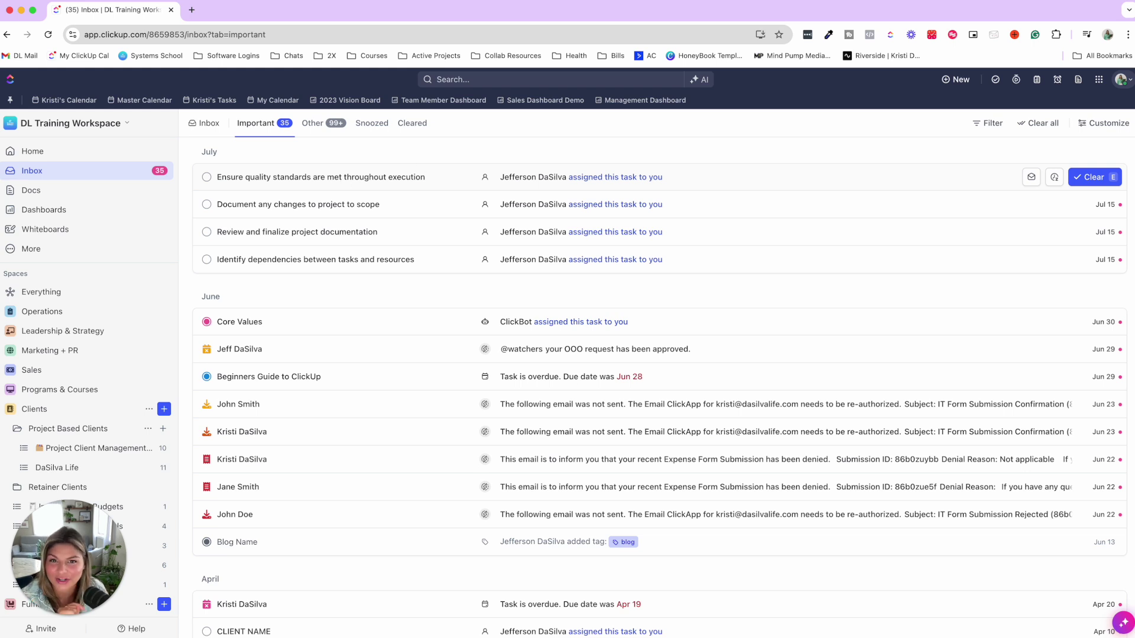
click(1099, 79)
click(1050, 357)
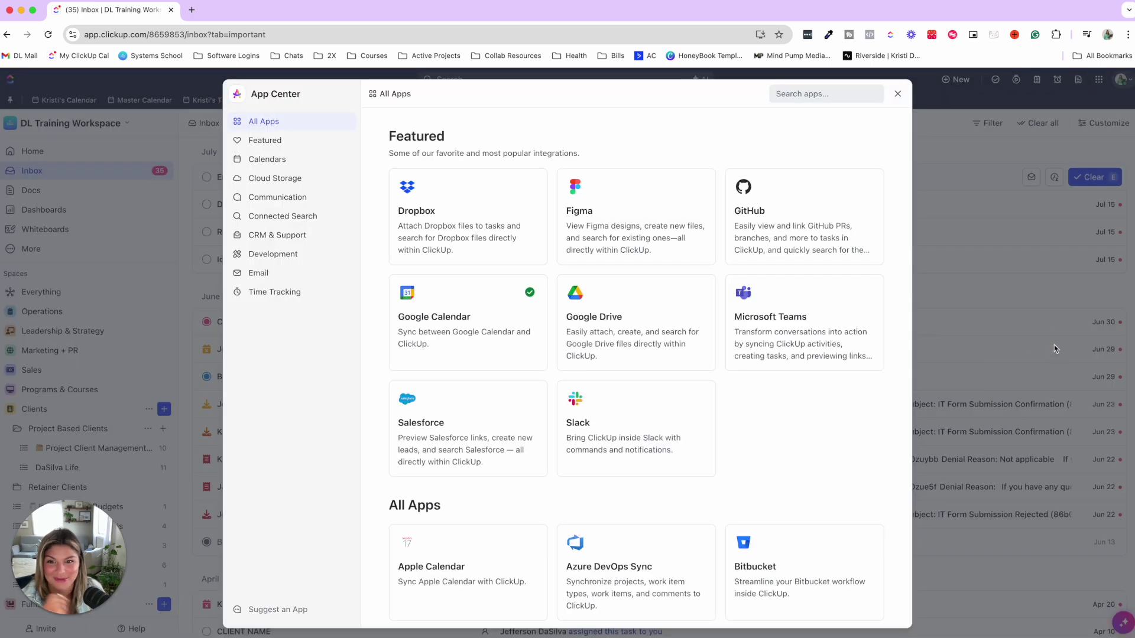
click(590, 436)
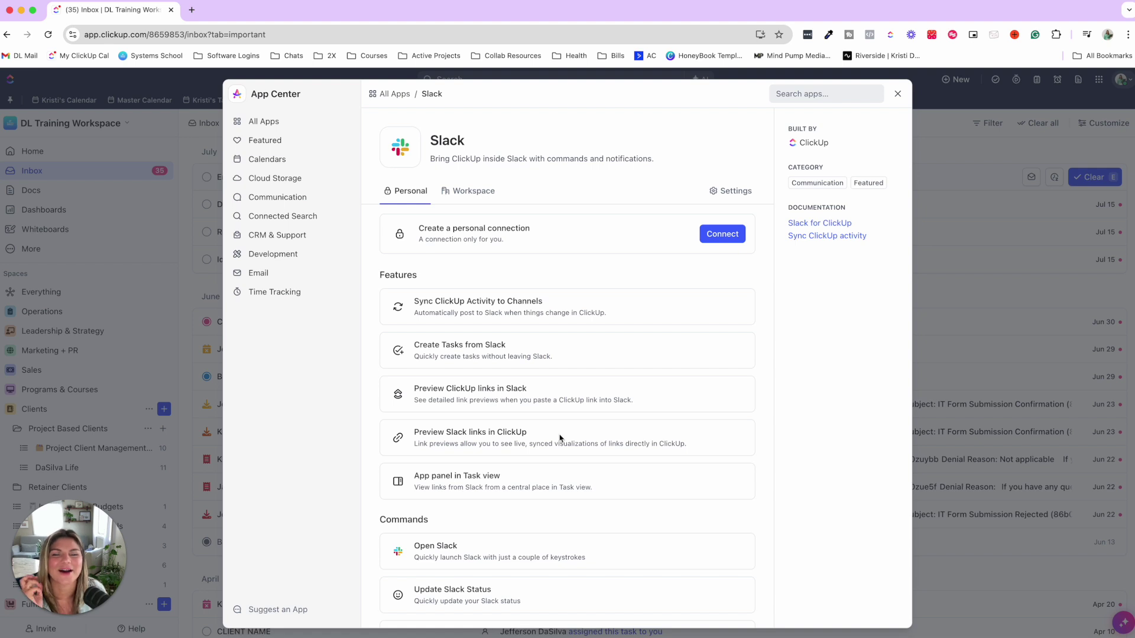
click(898, 94)
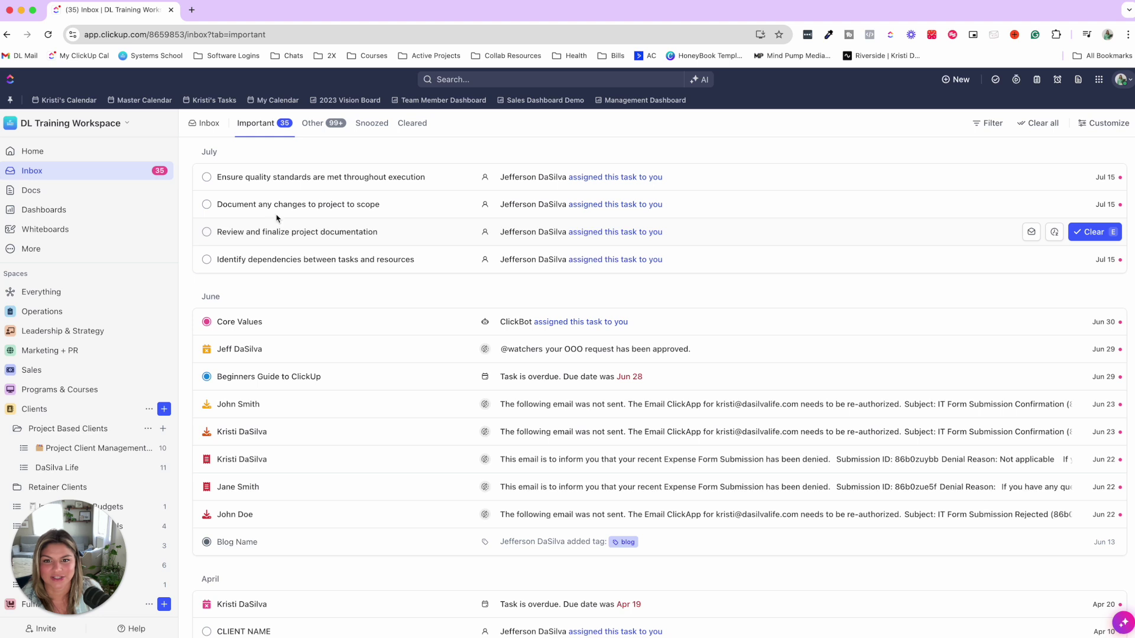
- Open the quality-standards inbox task full page and copy the Record Screenshare task's link
click(264, 178)
click(362, 147)
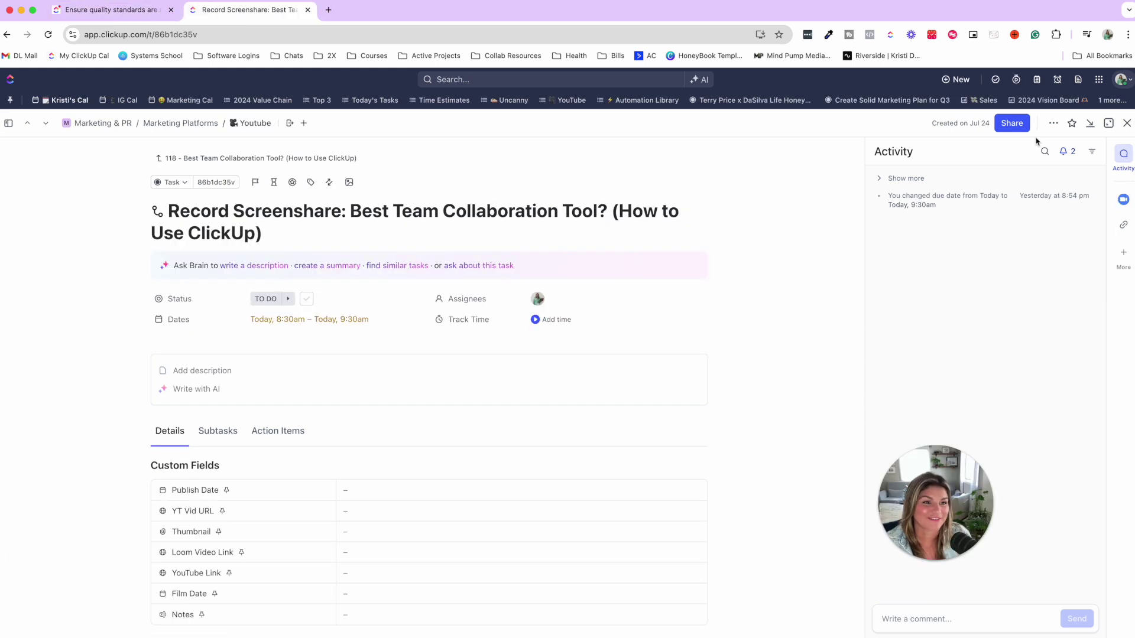
click(1053, 123)
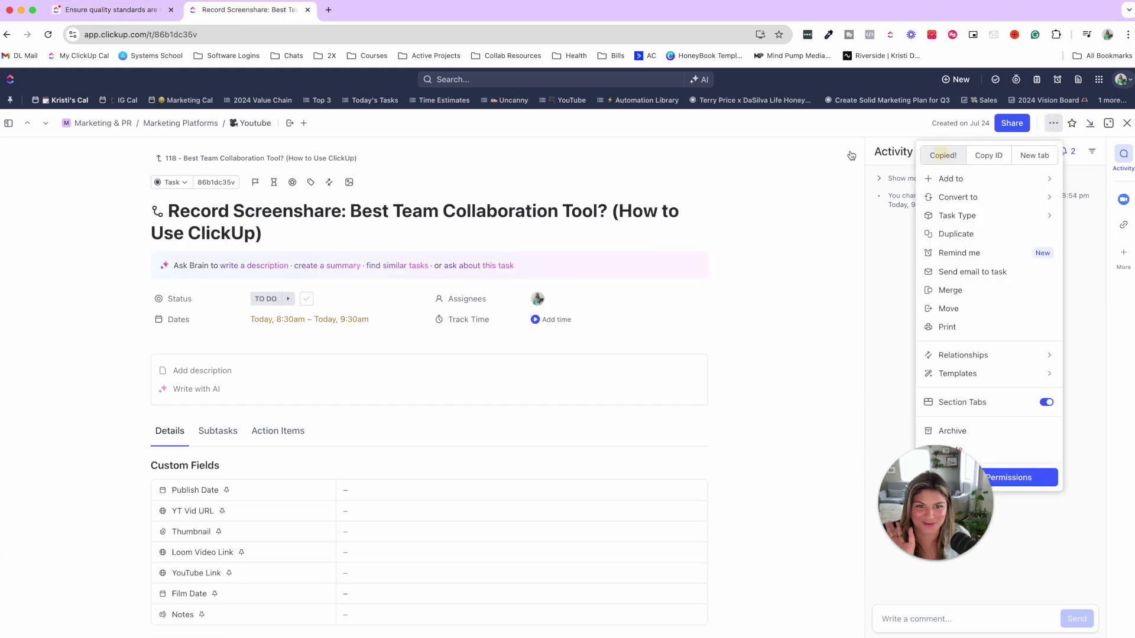
click(699, 152)
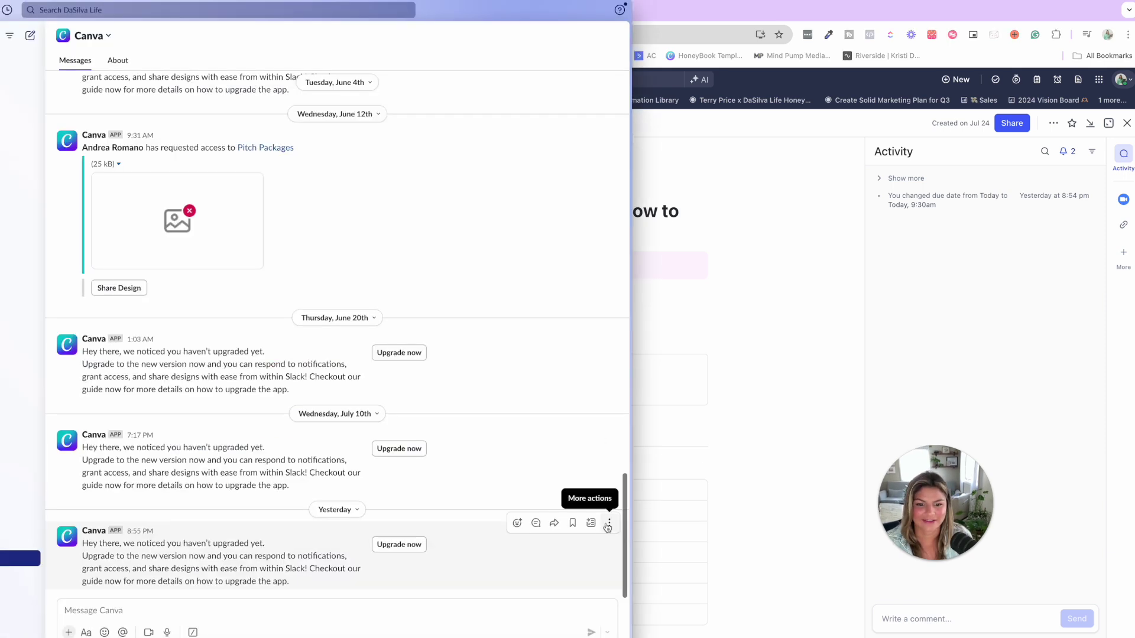
- Add the latest Canva Slack message as a comment on the Record Screenshare task
click(608, 524)
click(546, 591)
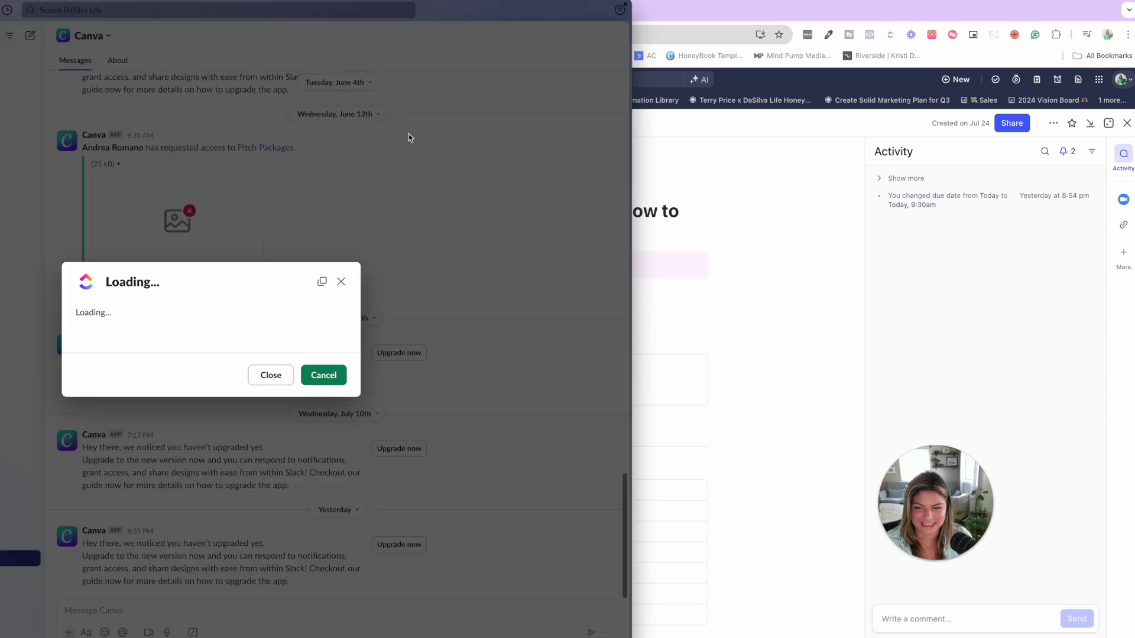
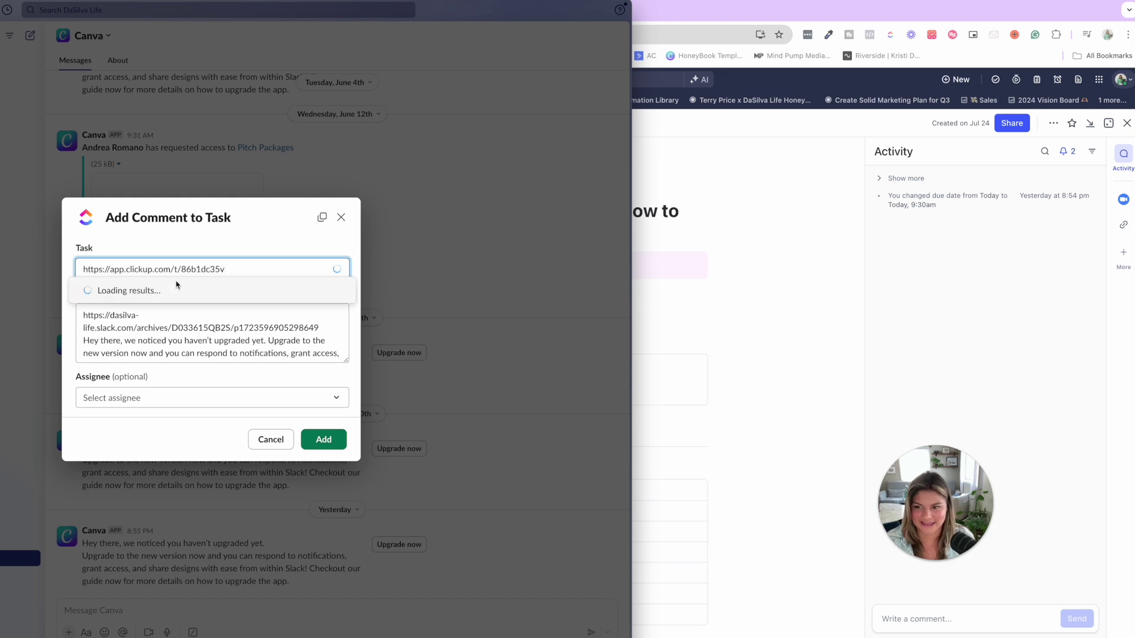
click(176, 289)
click(324, 439)
- Check the task's linked Slack messages in ClickUp, then close its tab
click(642, 479)
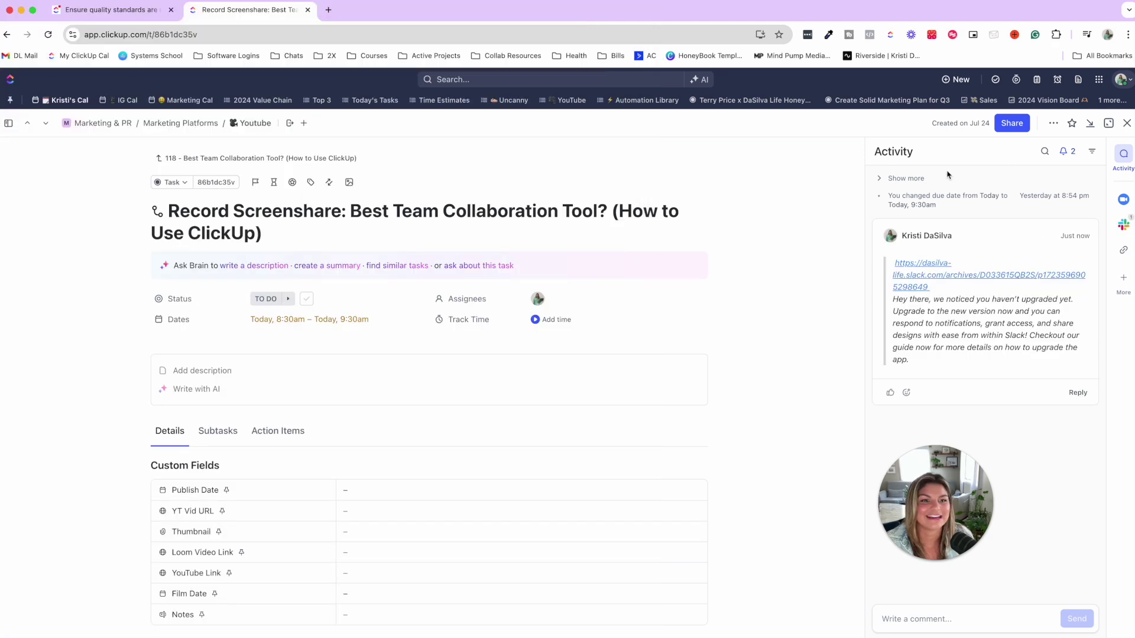
click(1120, 226)
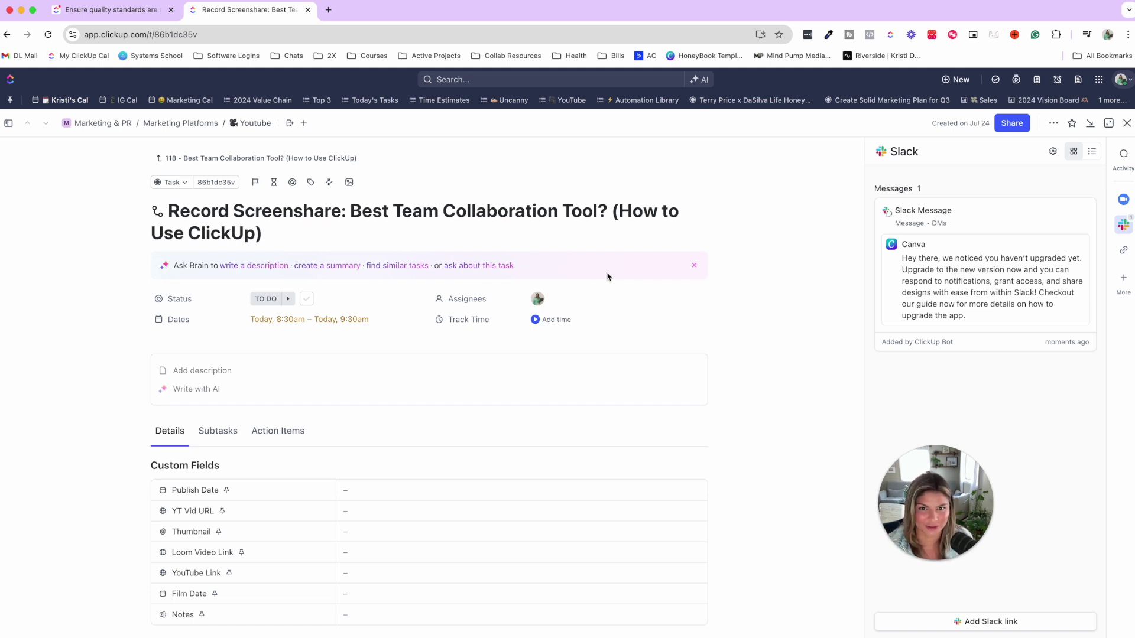
key(super+w)
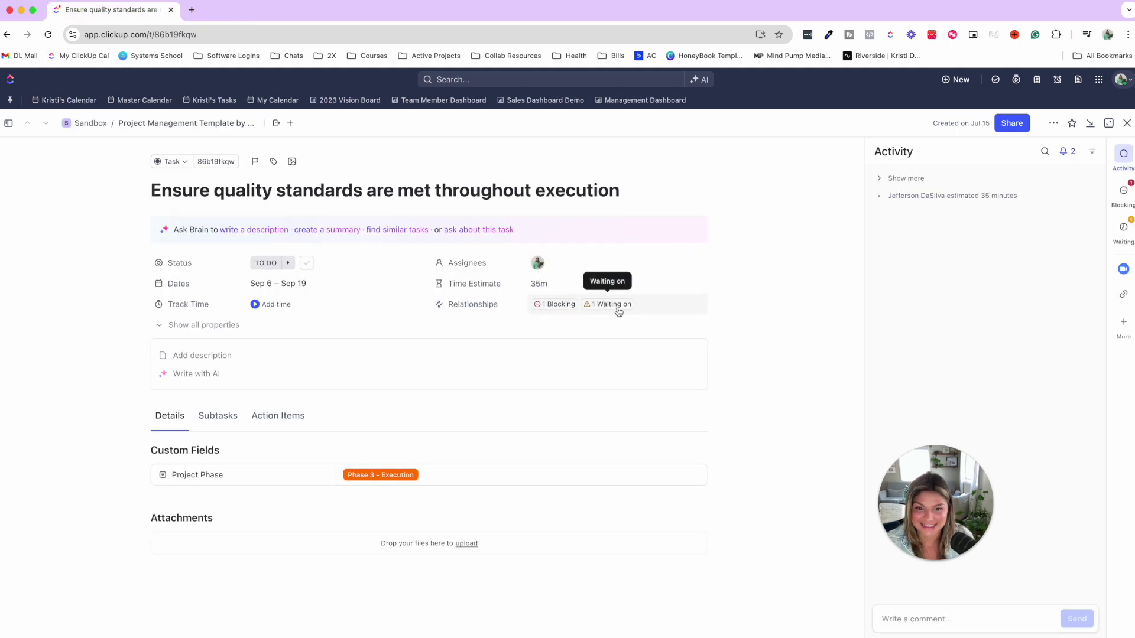
- Check the '1 Blocking' and '1 Waiting on' dependencies, then open 'Communicate with stakeholders on project status'
click(544, 306)
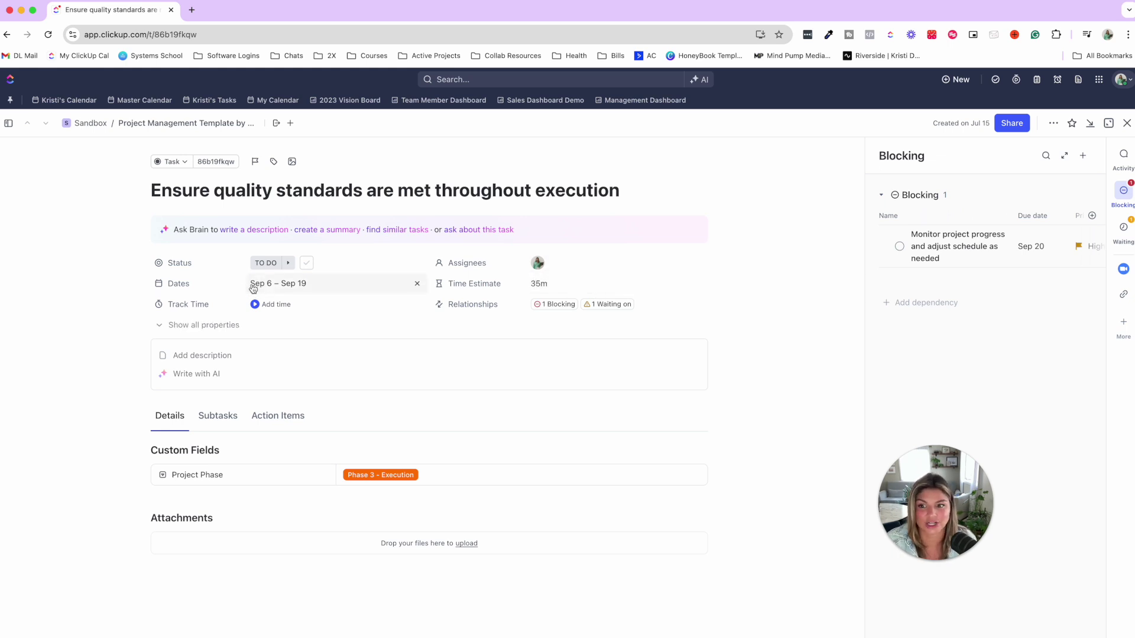
click(610, 306)
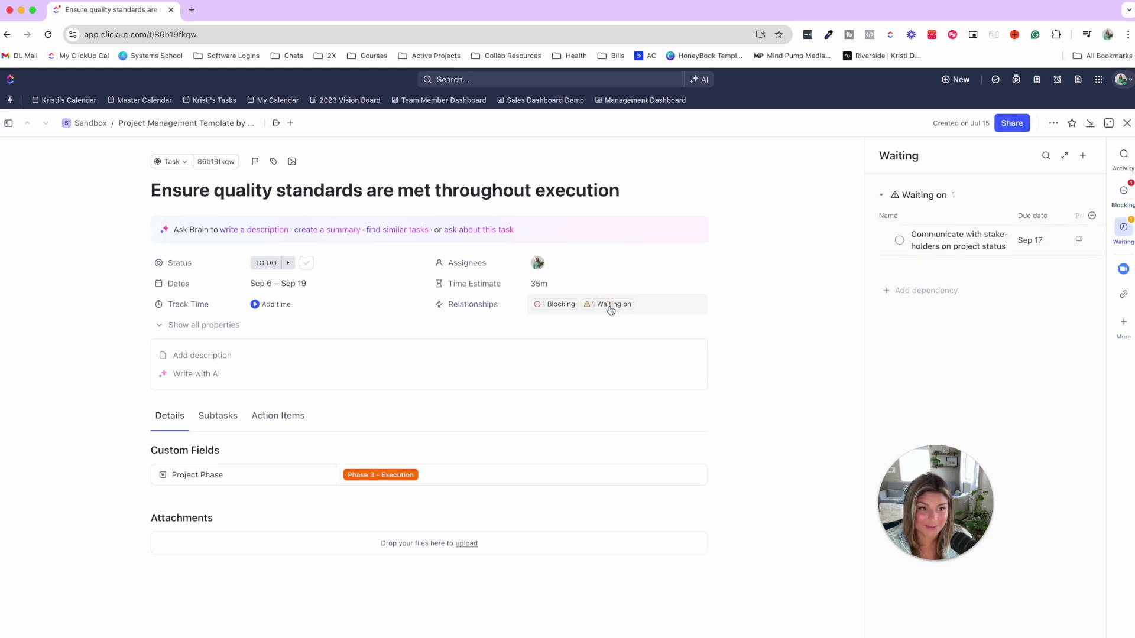
click(962, 240)
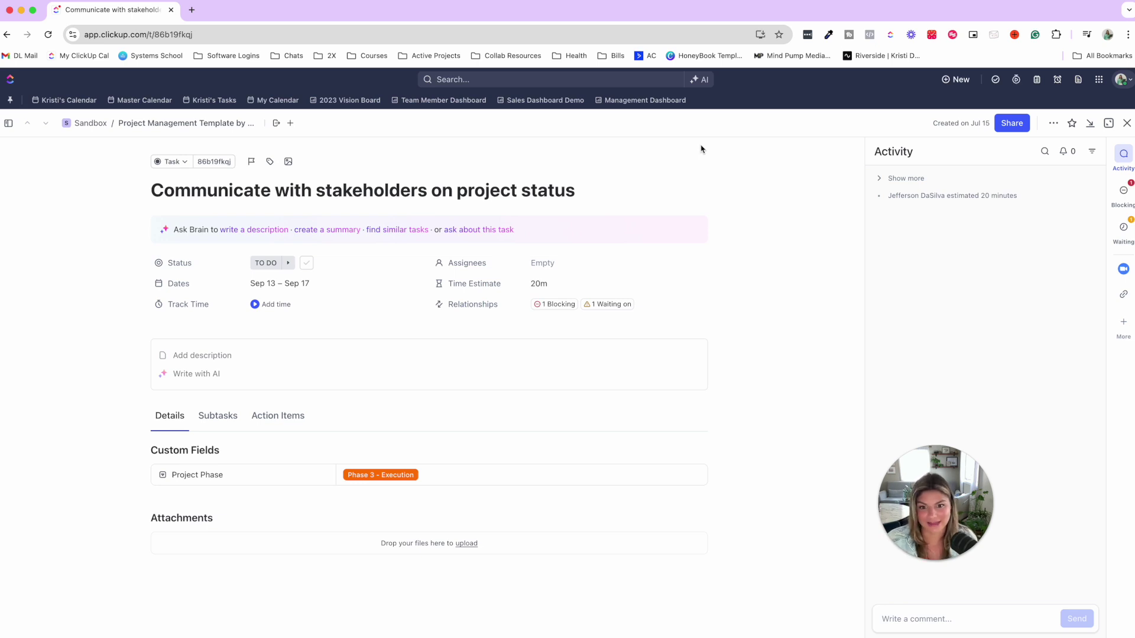
- Change the stakeholder communication task's due date to September 19, then close the task
click(325, 284)
click(448, 417)
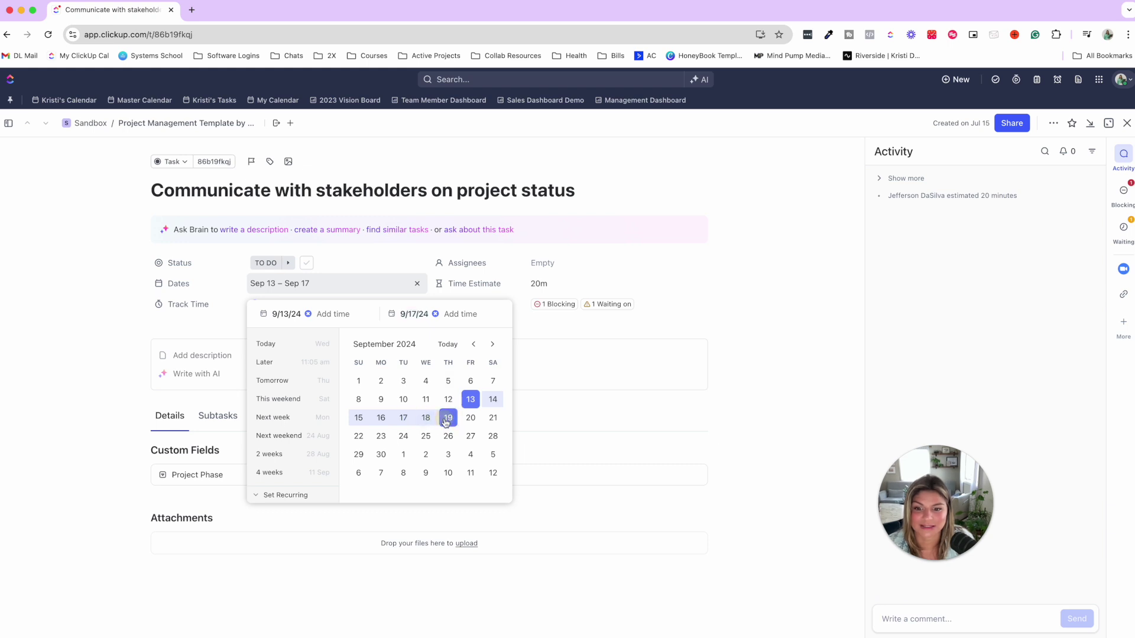
click(219, 292)
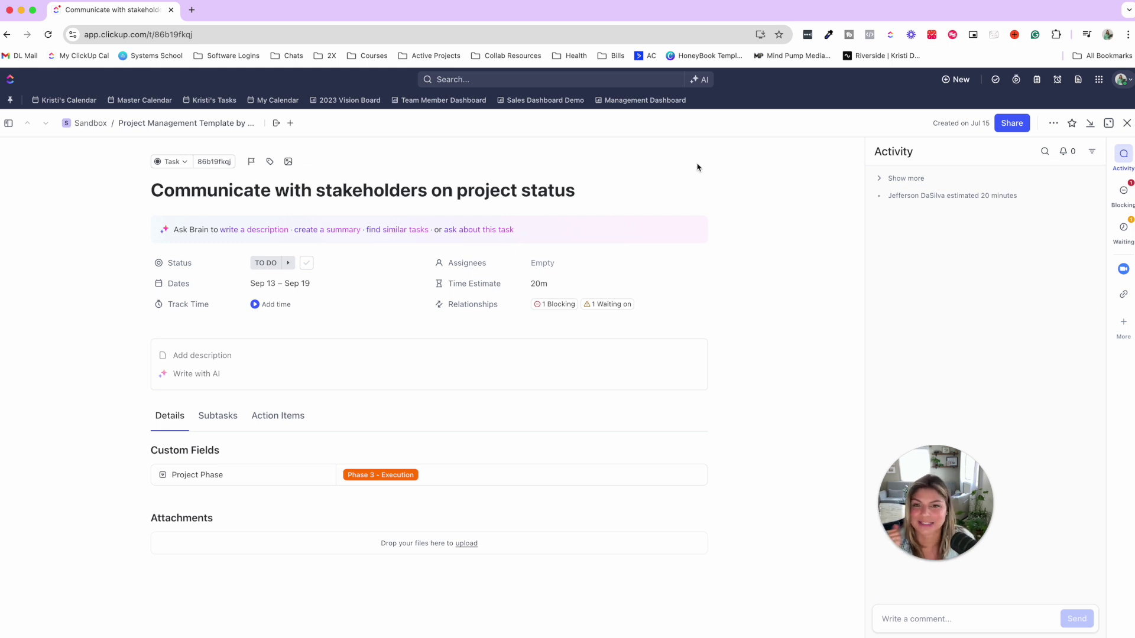
key(Escape)
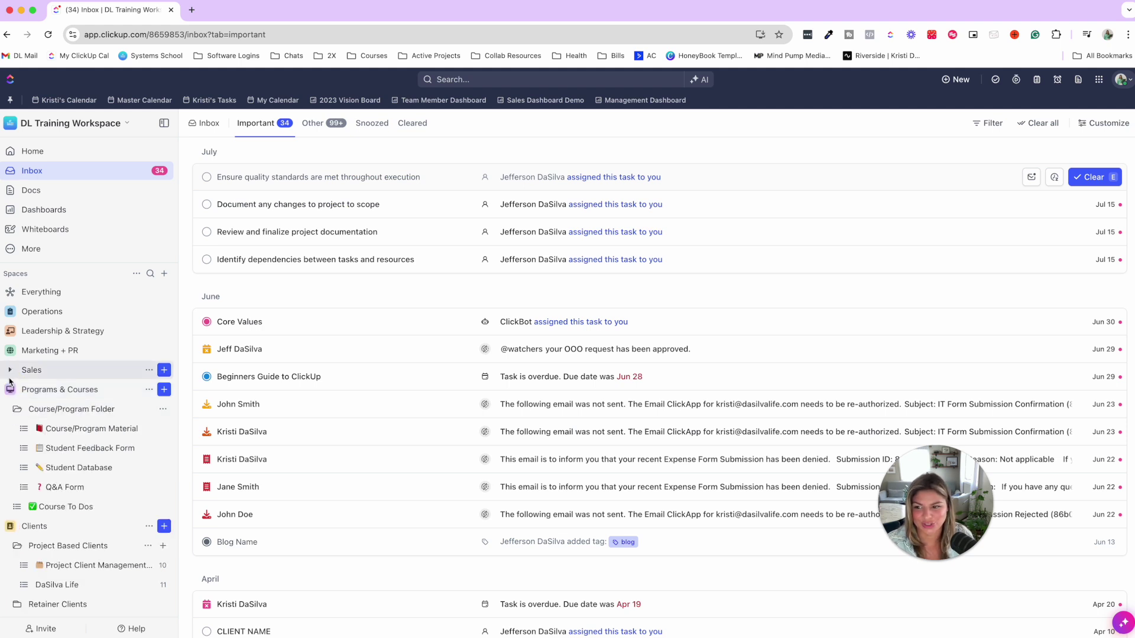
- Open 'How to Use ClickUp 2024' from the Marketing + PR Instagram list and scroll to its attachments
click(47, 351)
click(94, 448)
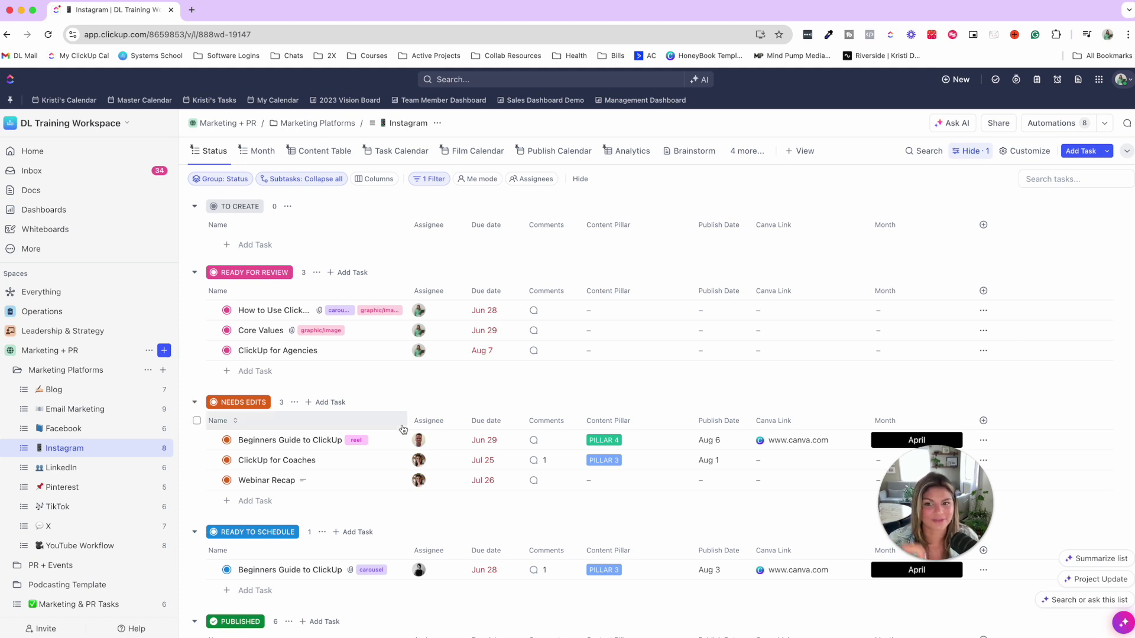
click(255, 310)
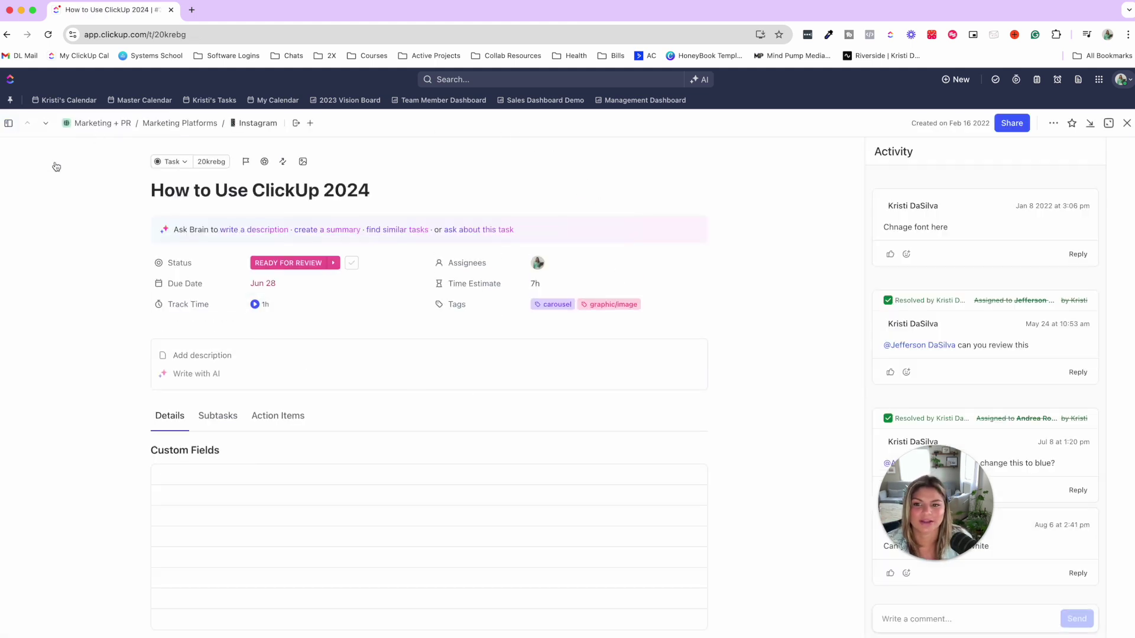
scroll(575, 278, down, 2)
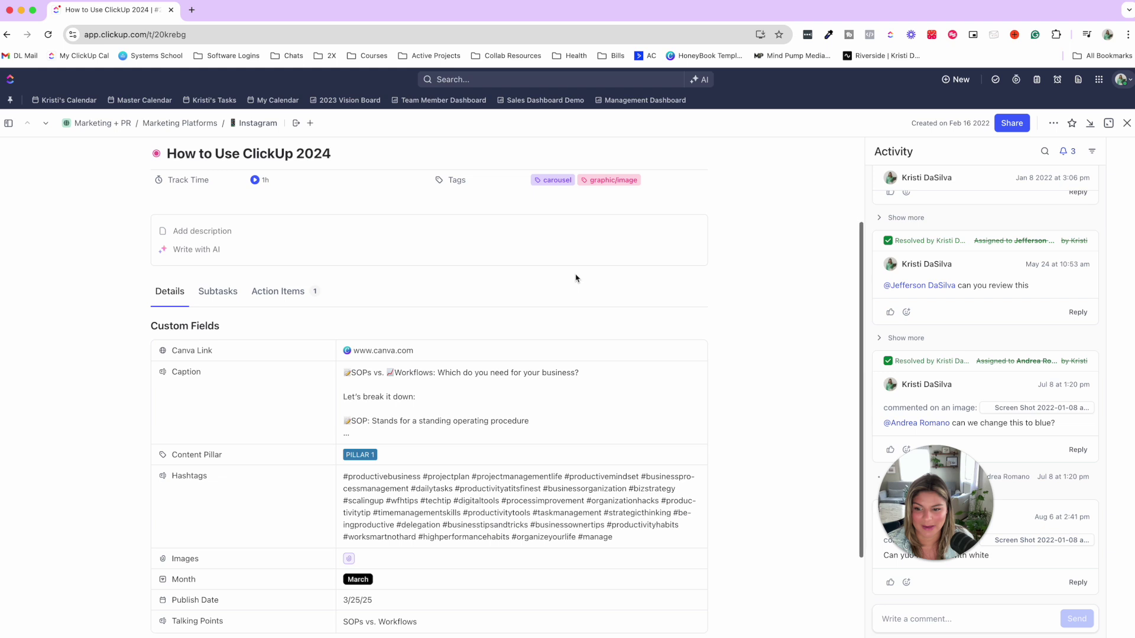
scroll(576, 279, down, 3)
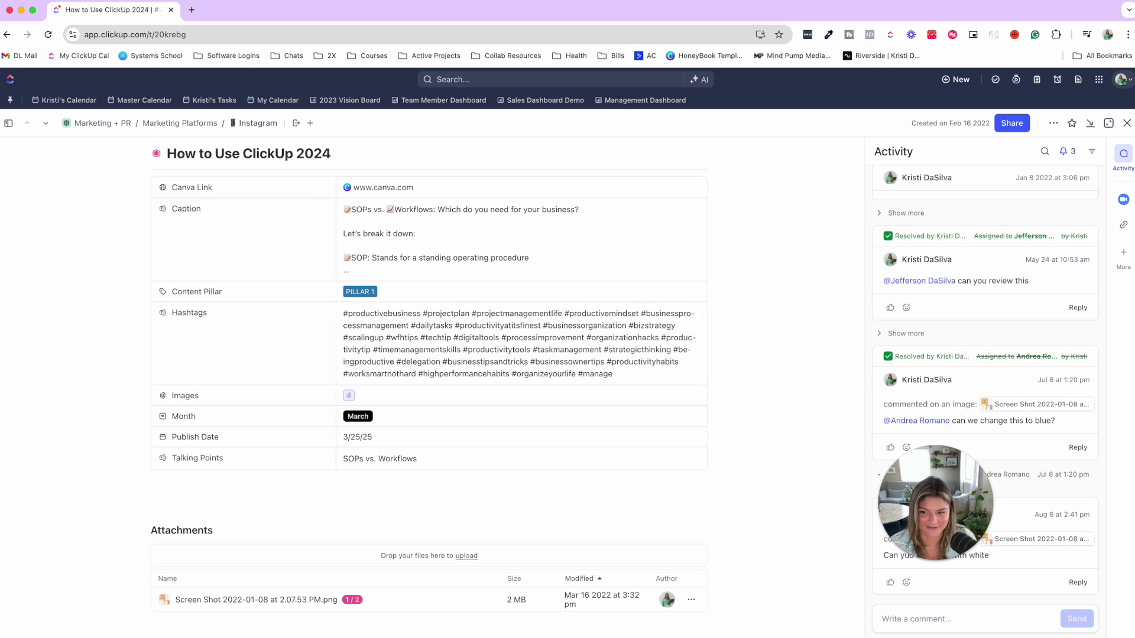
- Pin a comment on the screenshot mentioning a teammate, 'can we replace this mockup with', then resolve it
click(262, 601)
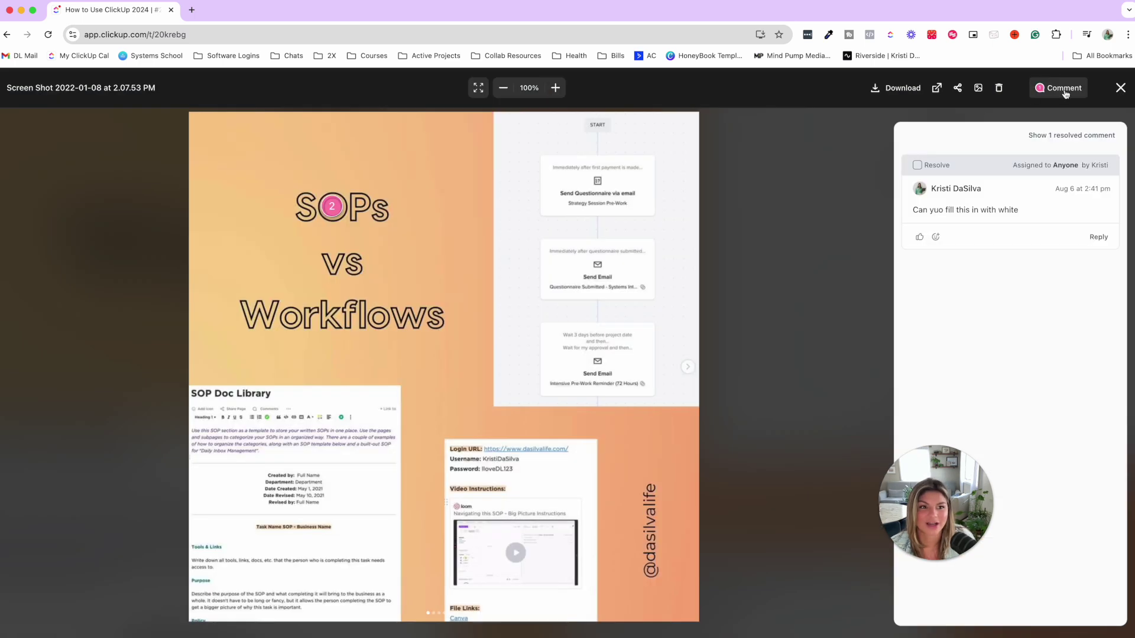
click(601, 201)
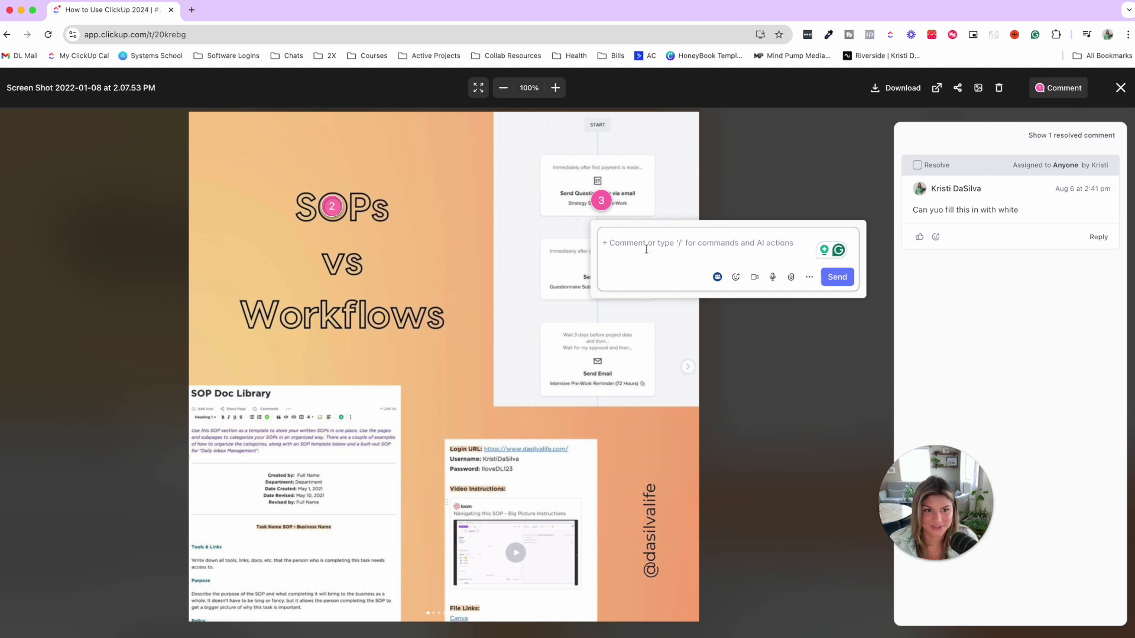
text(@gi)
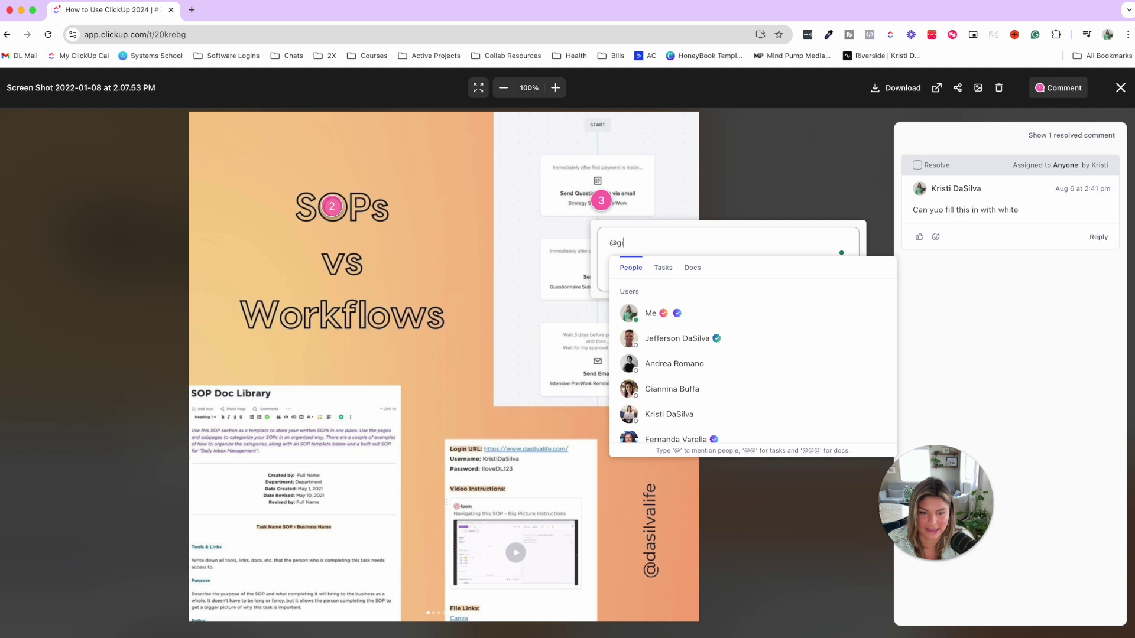
click(689, 294)
text(c)
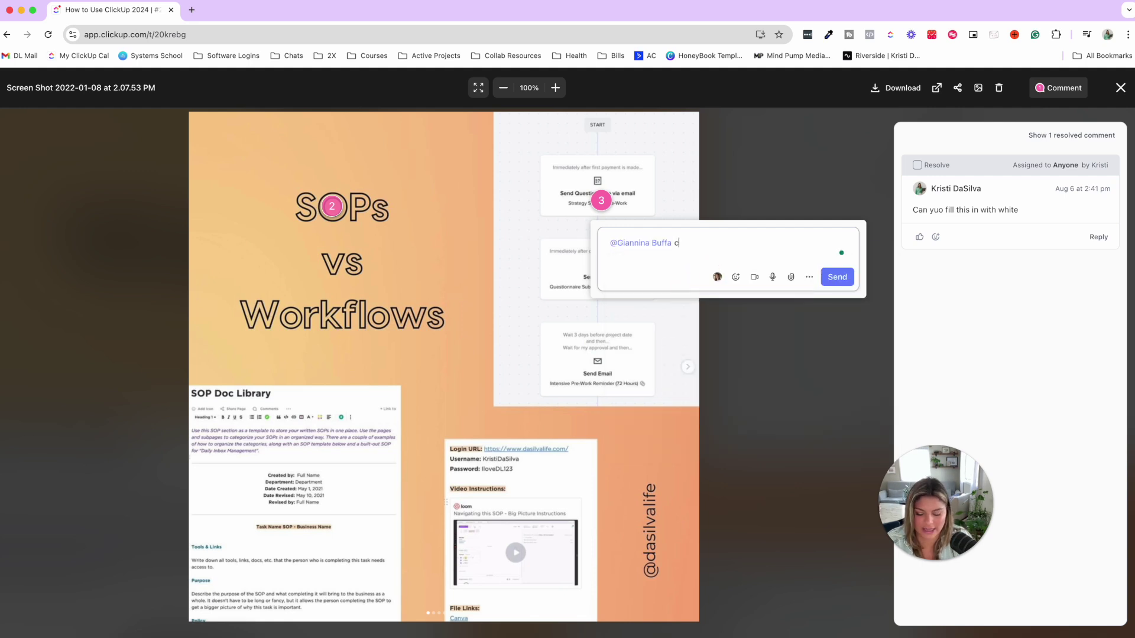
text(an we replace this mockup with)
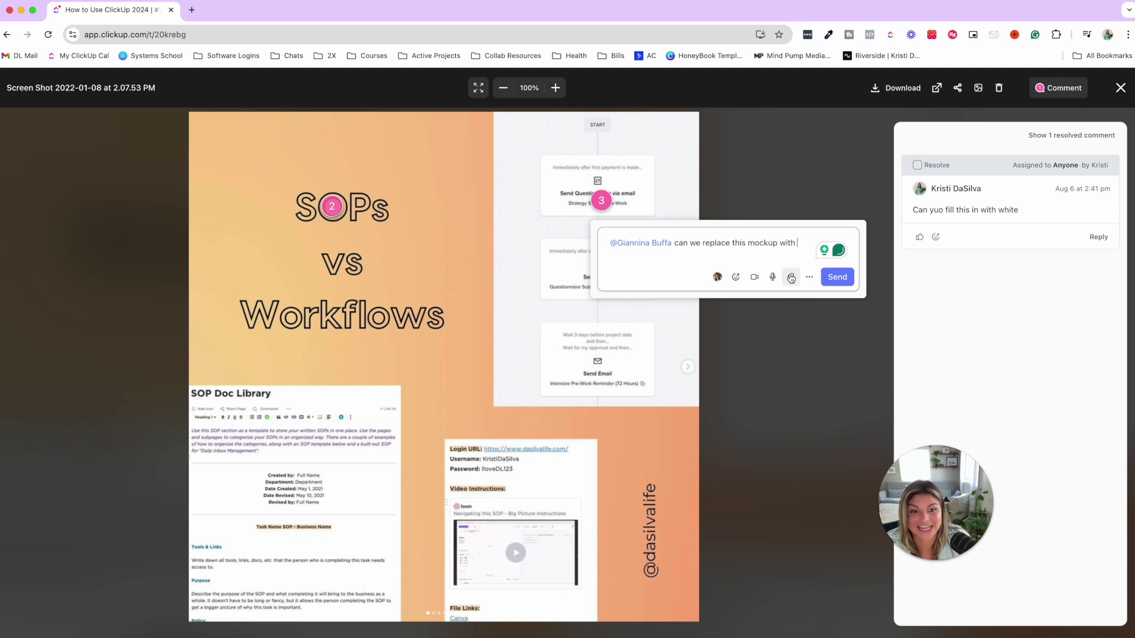
click(837, 277)
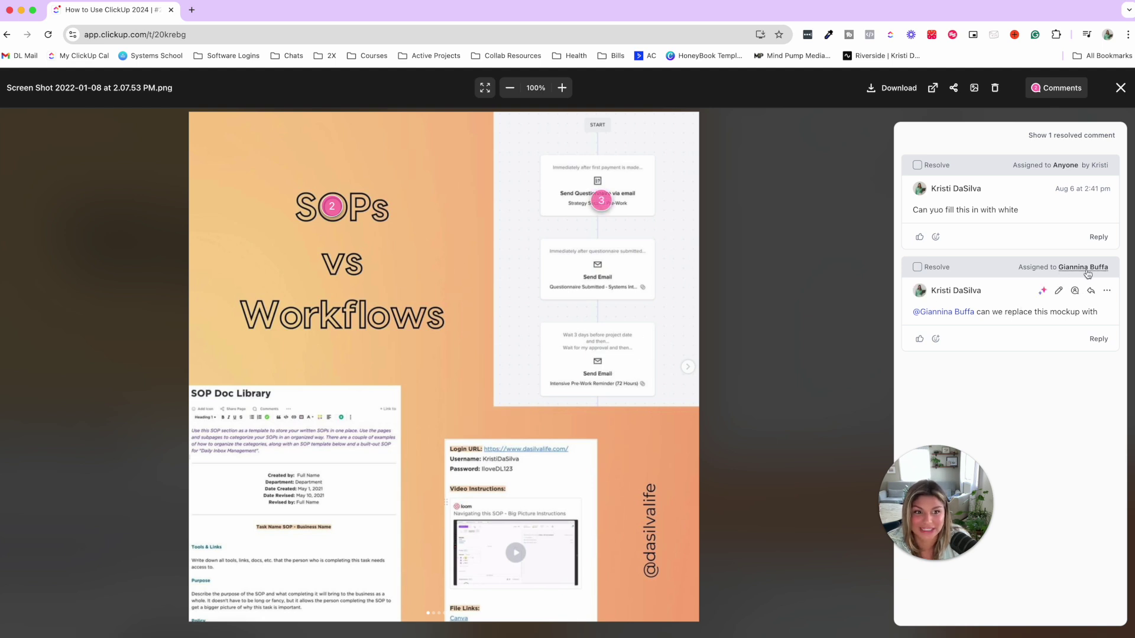
click(917, 269)
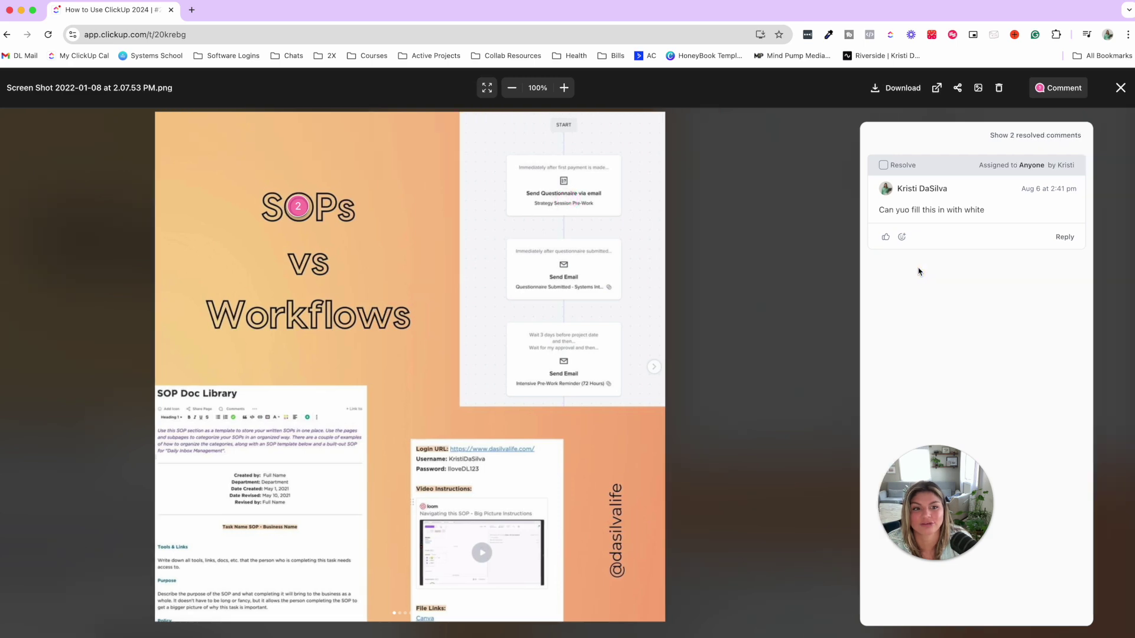
click(1120, 89)
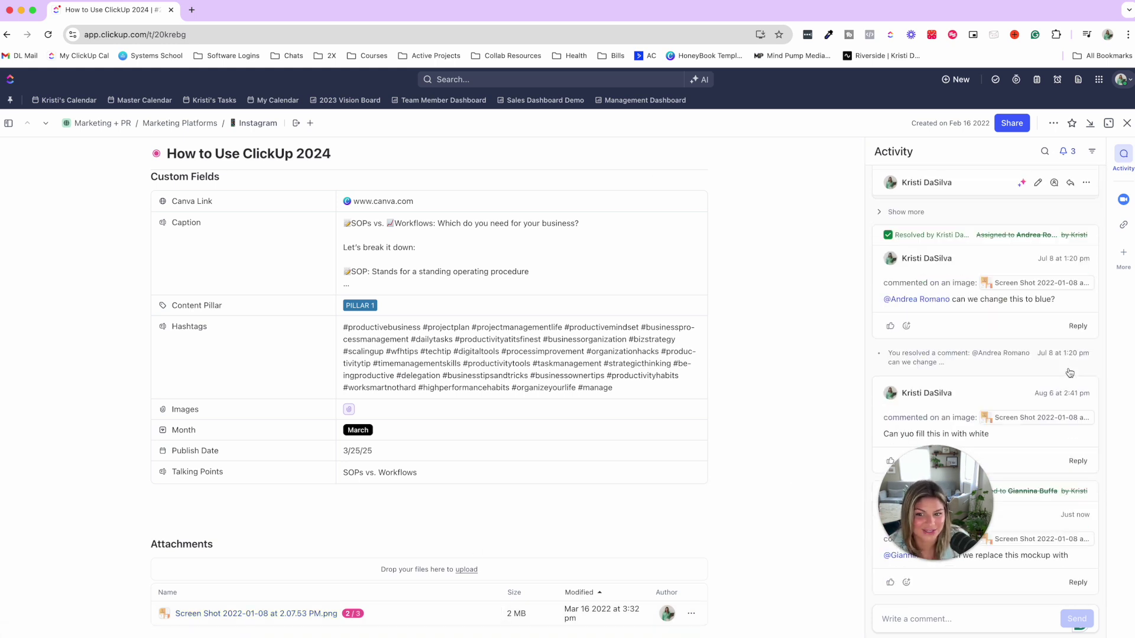
- Check the READY FOR REVIEW status without changing it, then close the task
scroll(555, 355, up, 5)
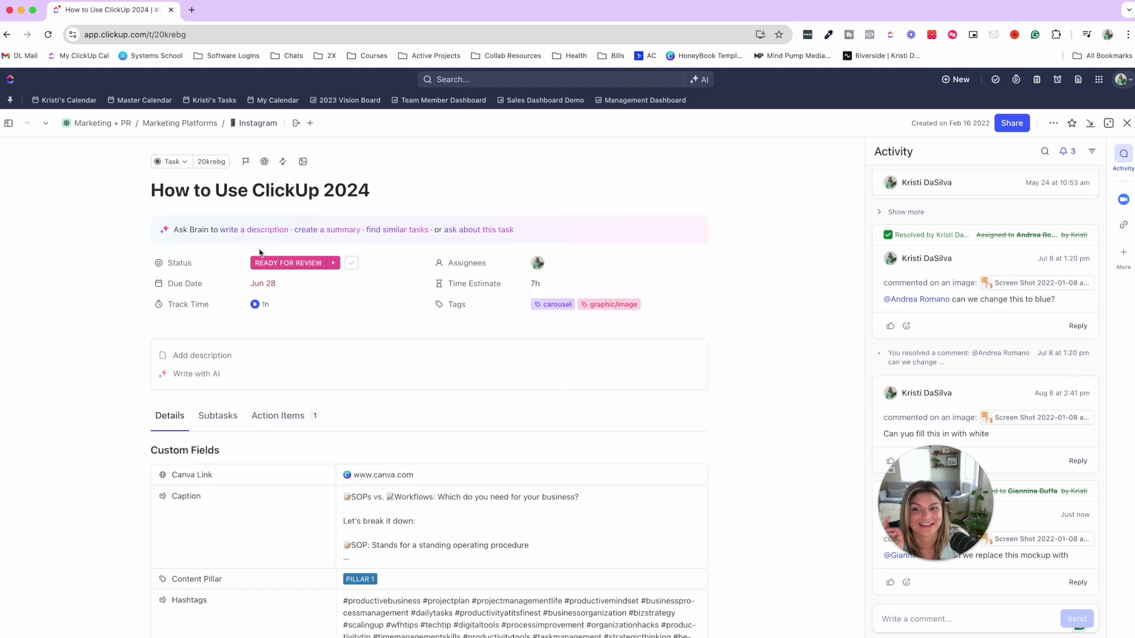
click(290, 264)
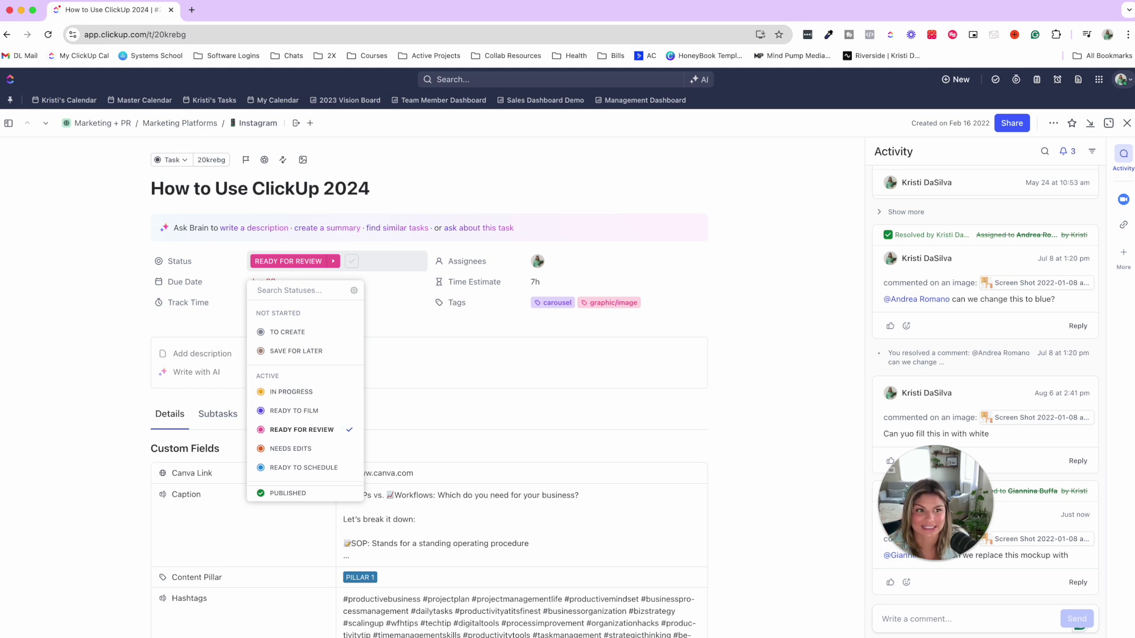
click(1126, 124)
click(1126, 124)
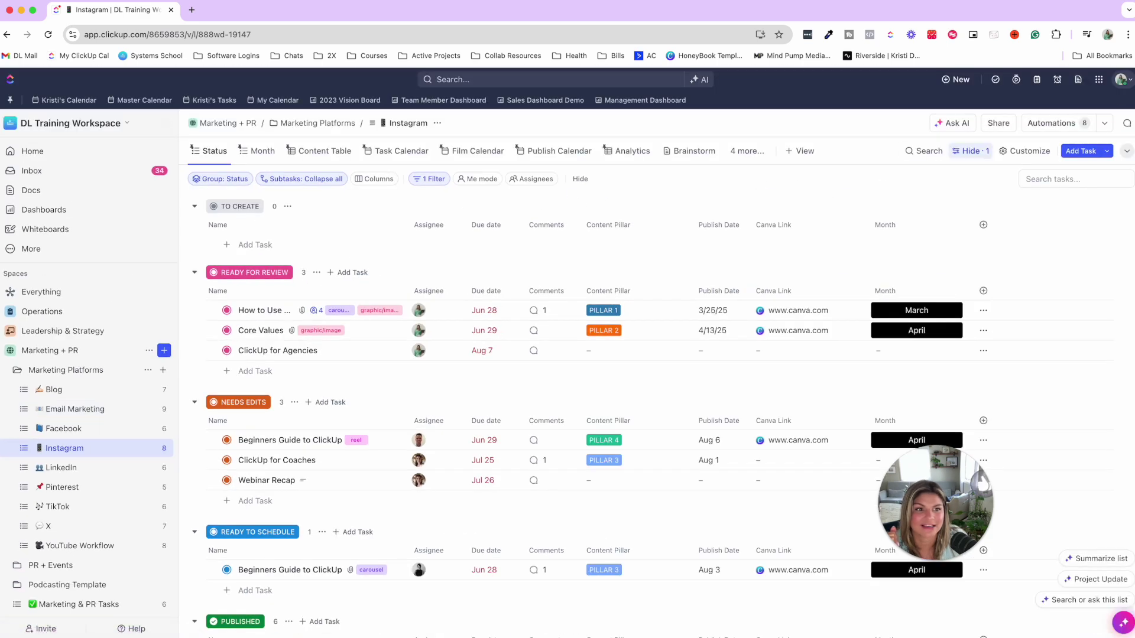
click(1052, 123)
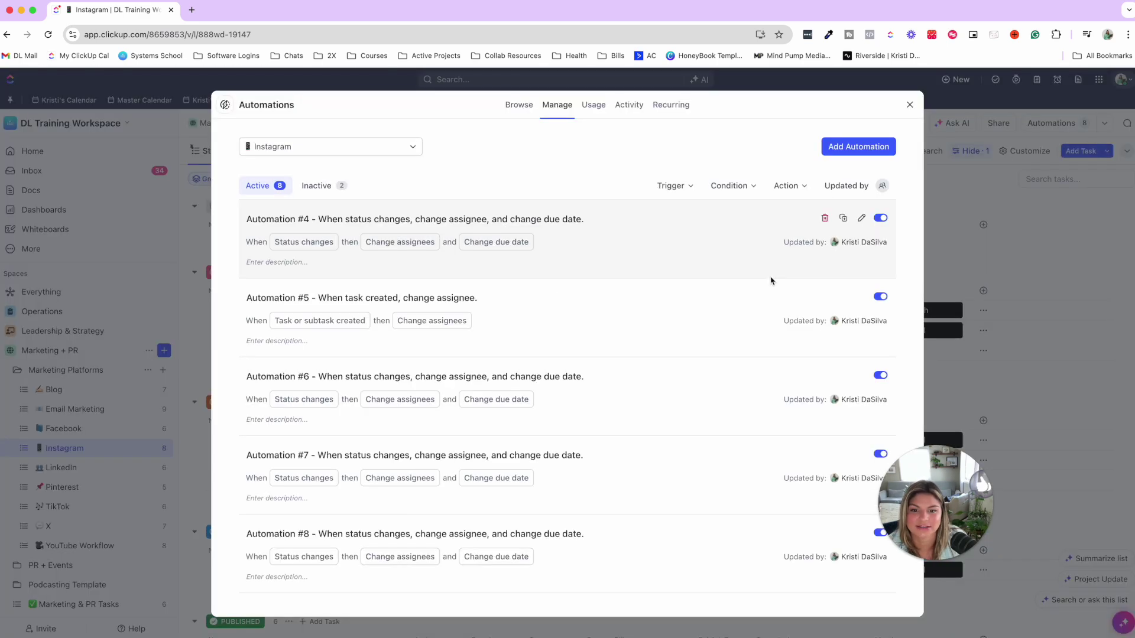
click(860, 220)
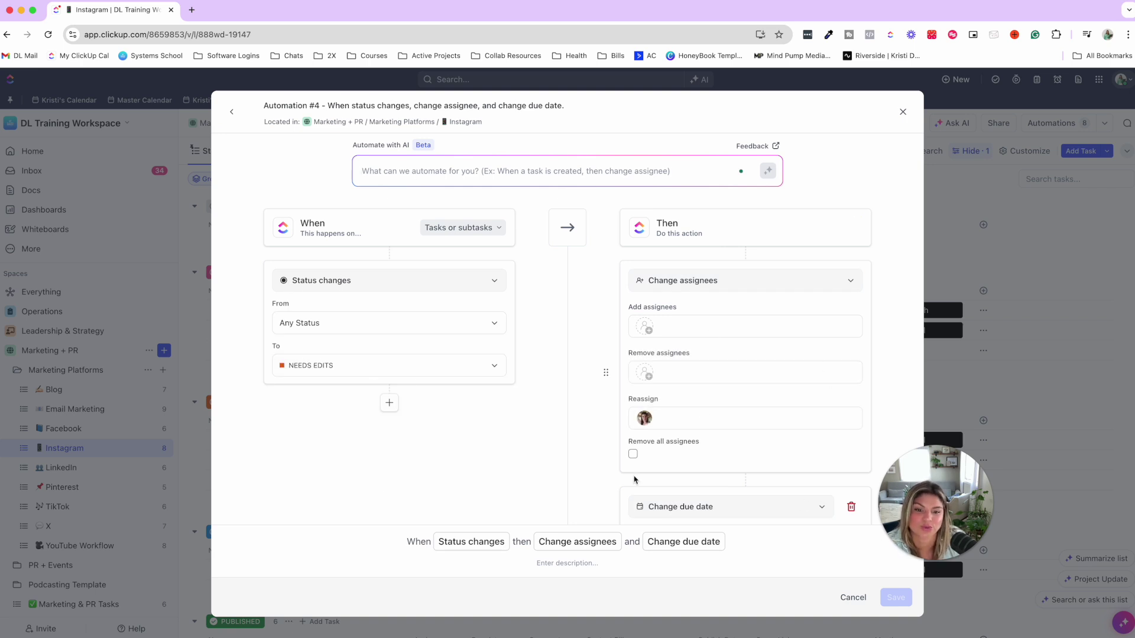
scroll(632, 368, down, 3)
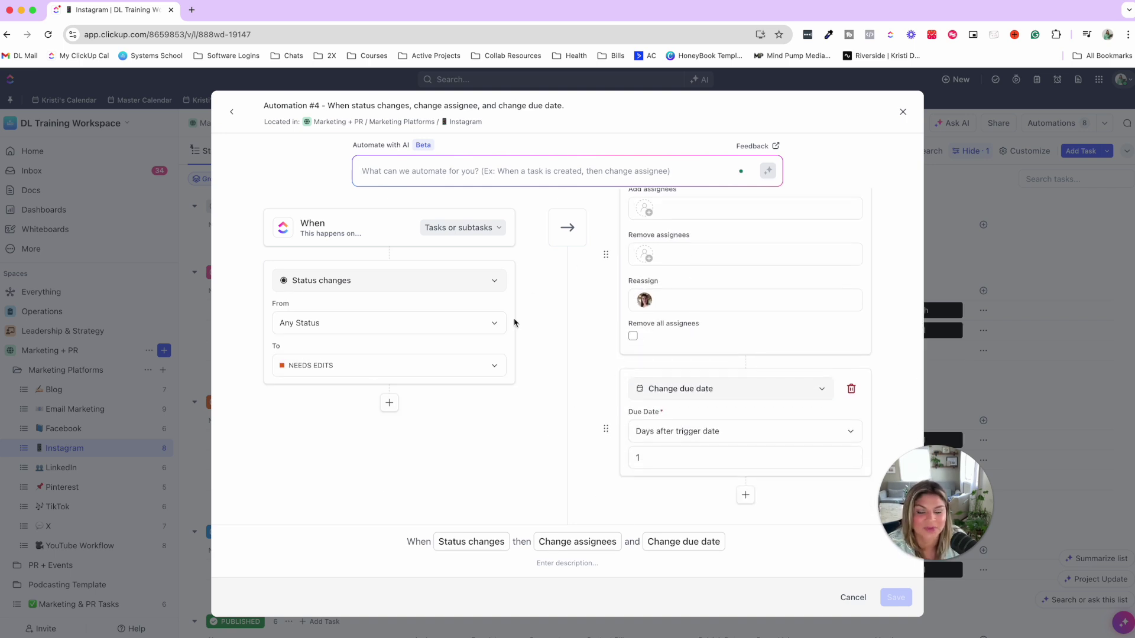
click(903, 113)
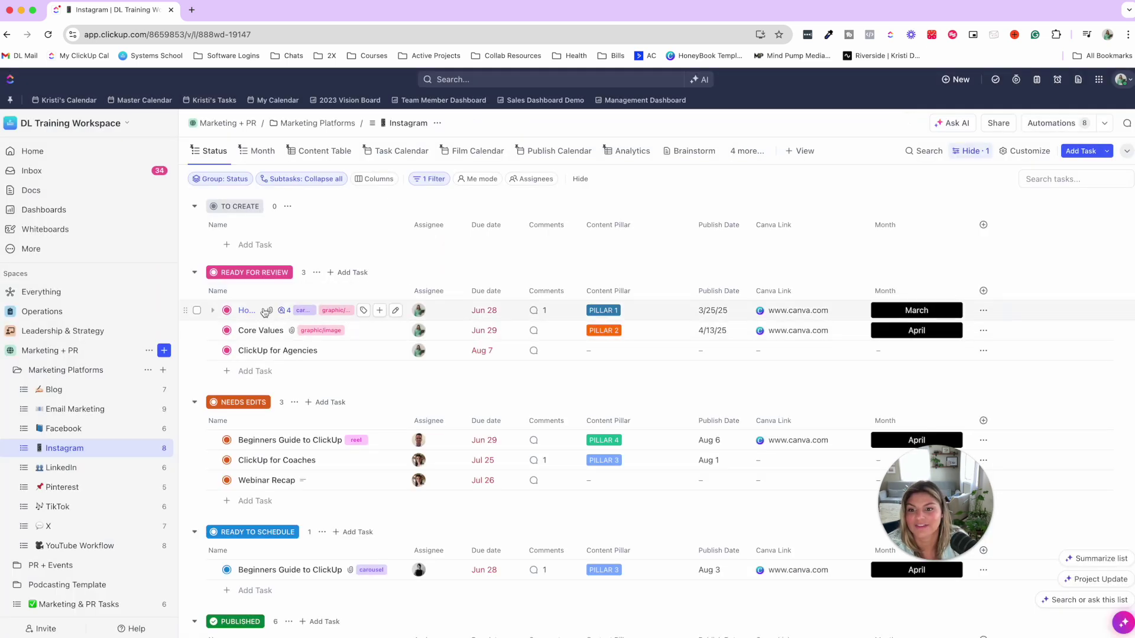
- Change the How to Use ClickUp 2024 task's status to NEEDS EDITS
click(226, 311)
click(266, 513)
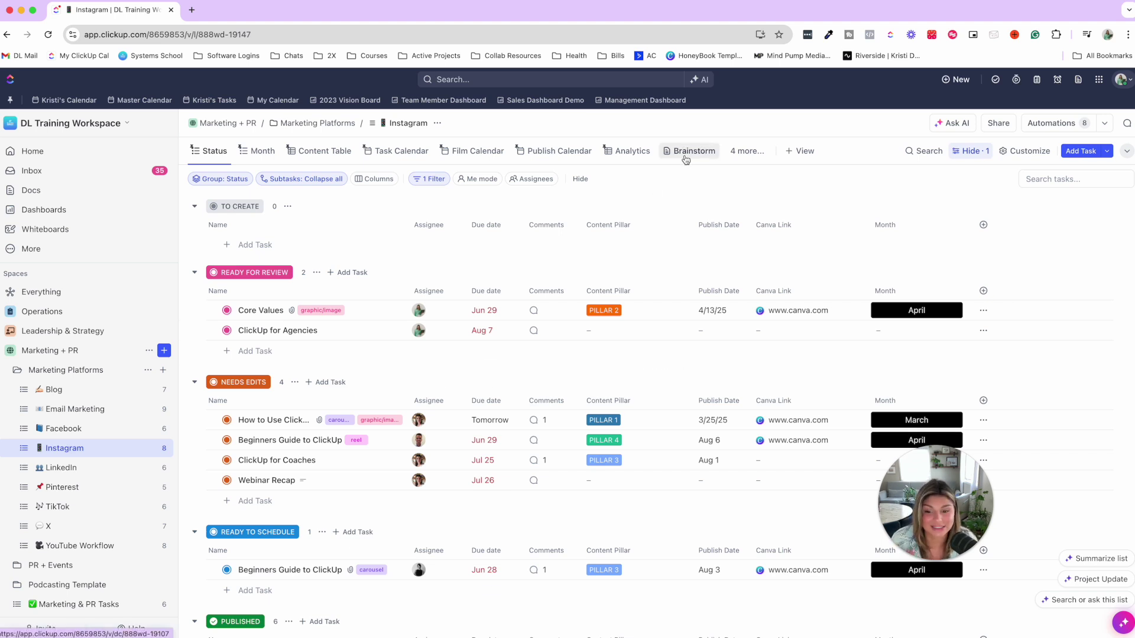
- Search the spaces for 'team me' and open Weekly Team Meeting from the Team Meetings list
click(153, 274)
text(team me)
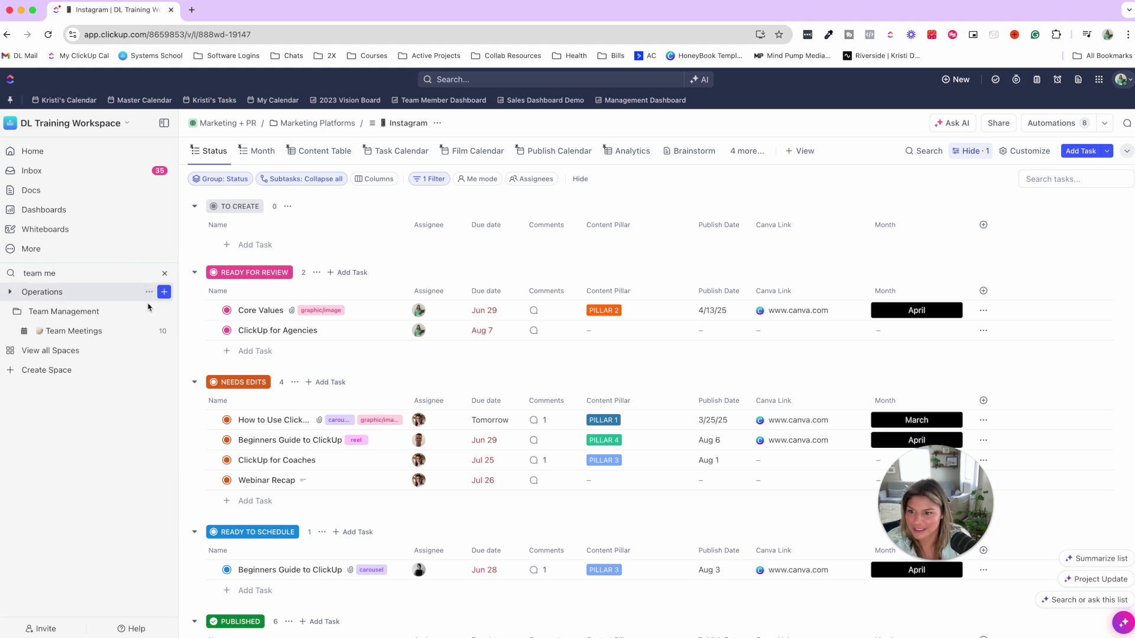
click(91, 331)
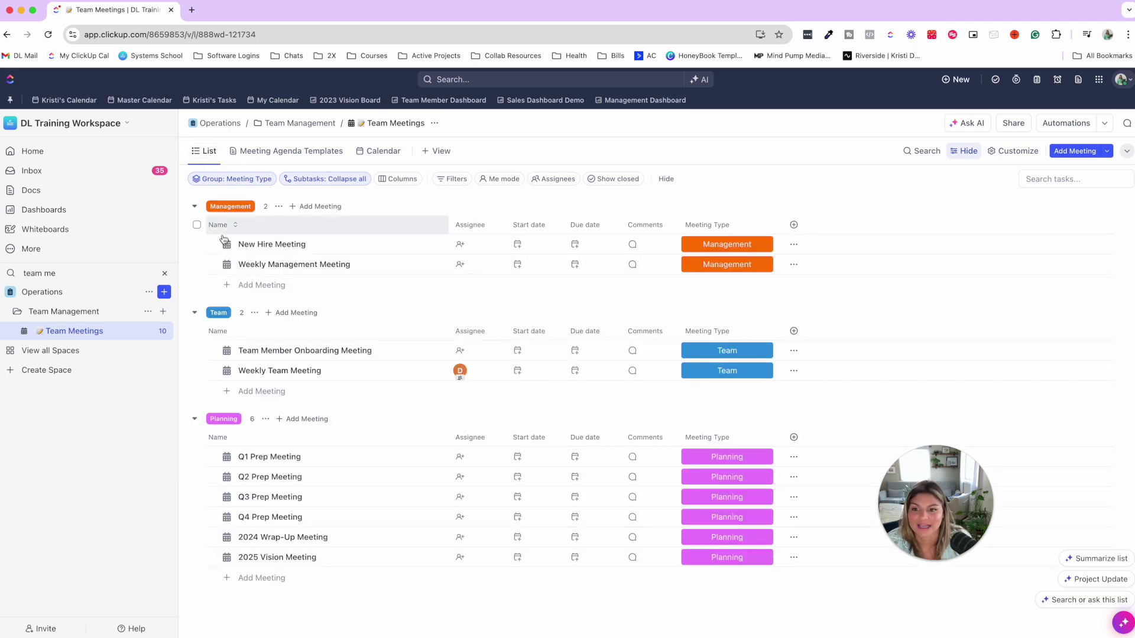
click(267, 374)
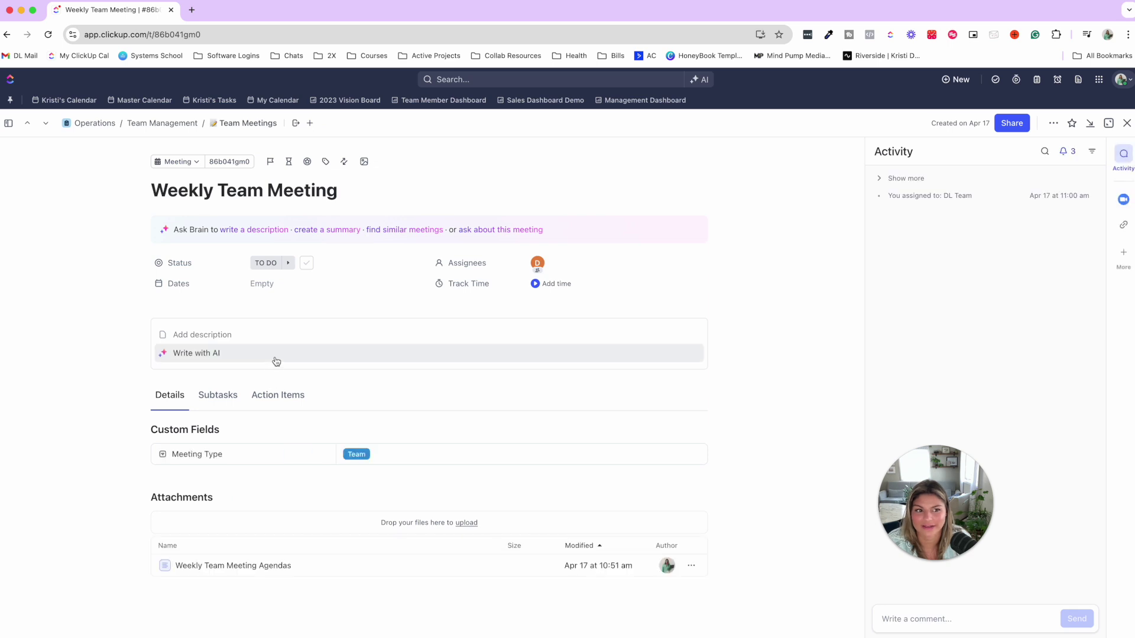
- Browse the Weekly Team Meeting Agendas doc, its 1/1/2024 page and tables, then close it
click(229, 567)
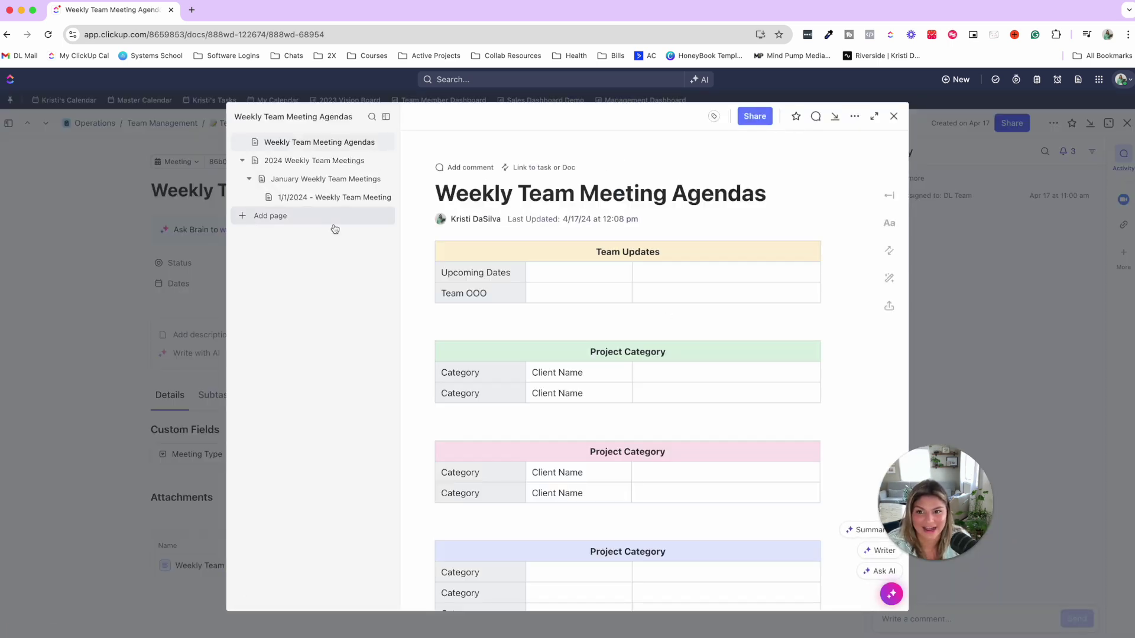
click(319, 204)
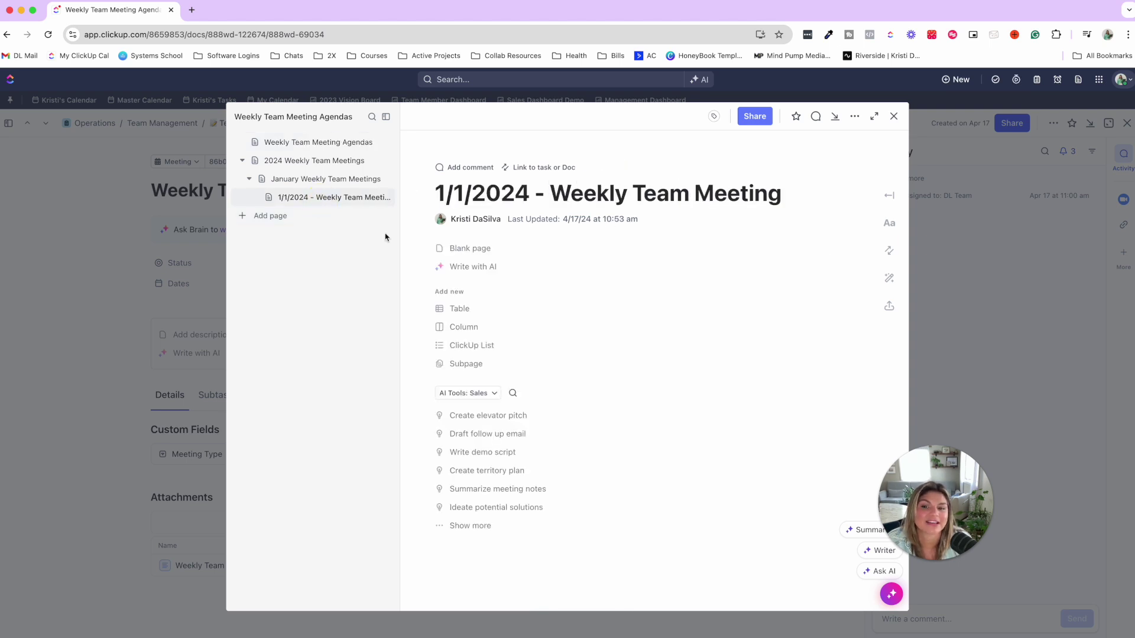
click(291, 146)
scroll(593, 317, down, 3)
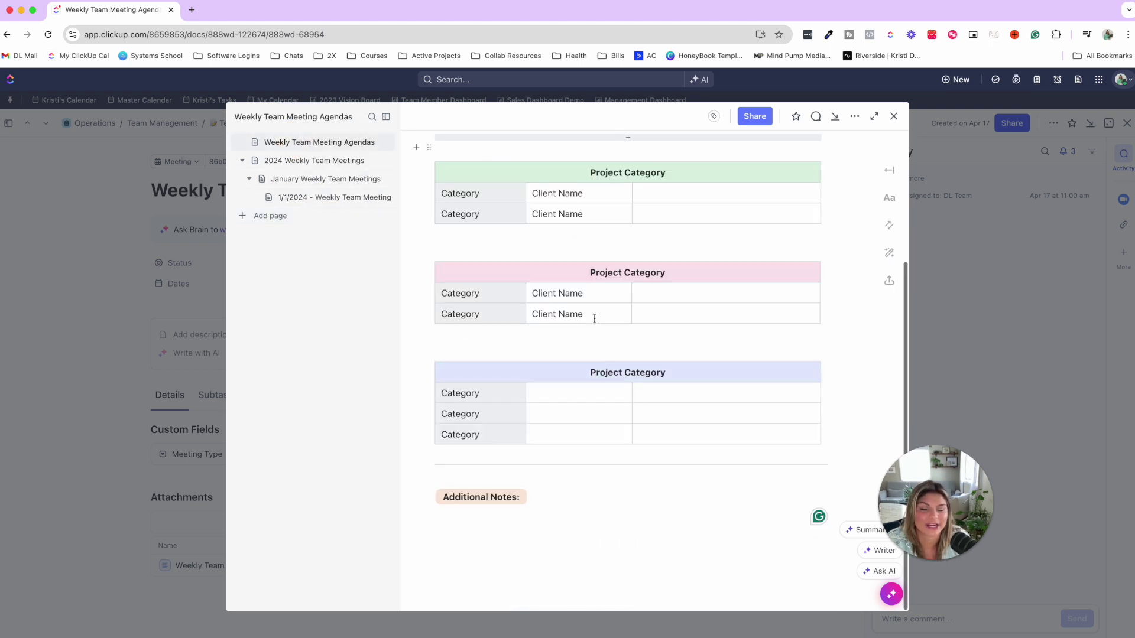
scroll(594, 321, up, 3)
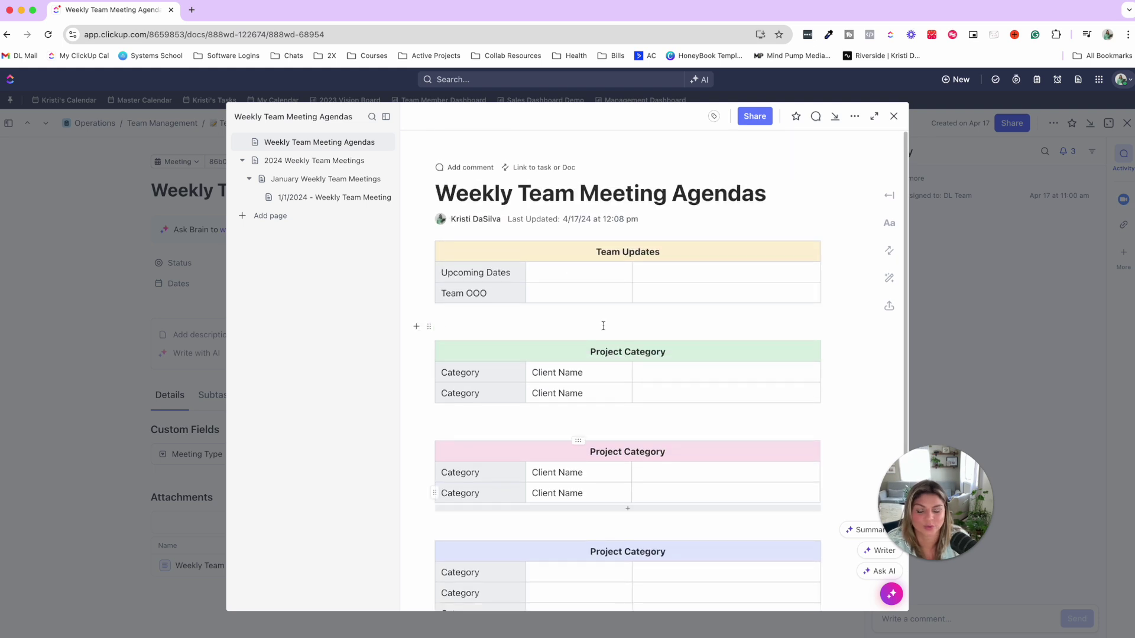
click(583, 271)
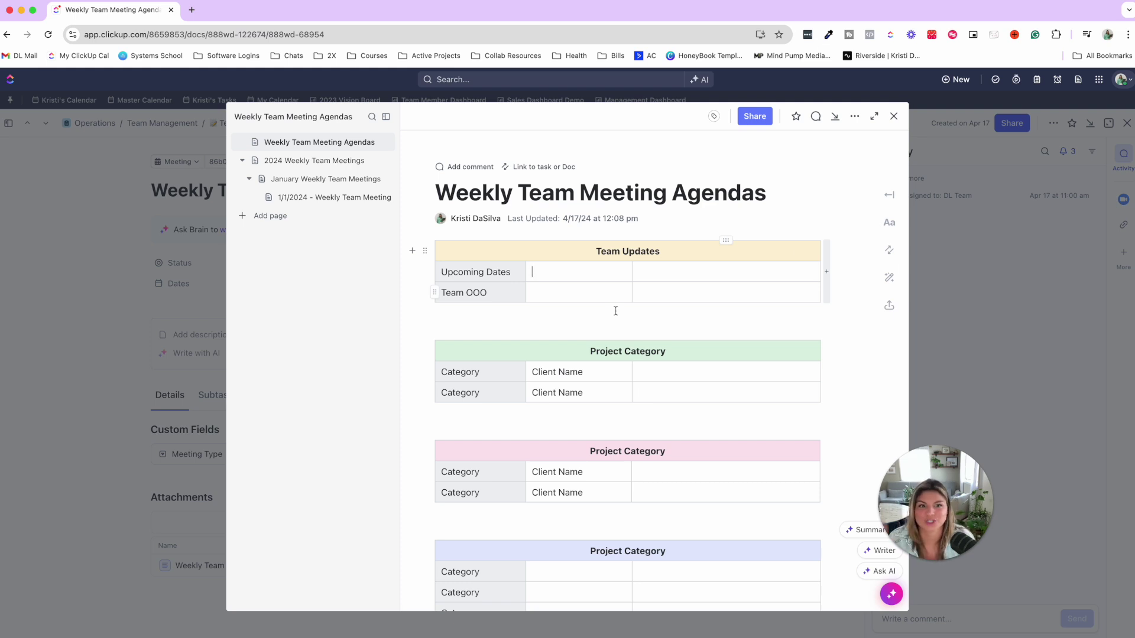
click(896, 118)
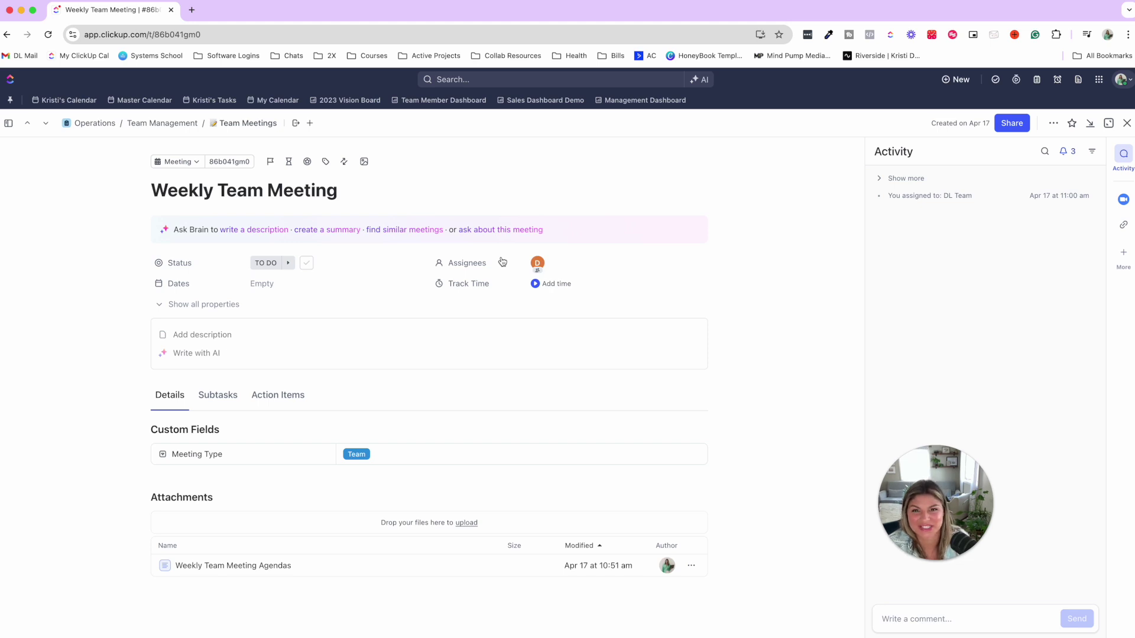
- Start and stop a brief timer on Weekly Team Meeting, then close the task
click(536, 285)
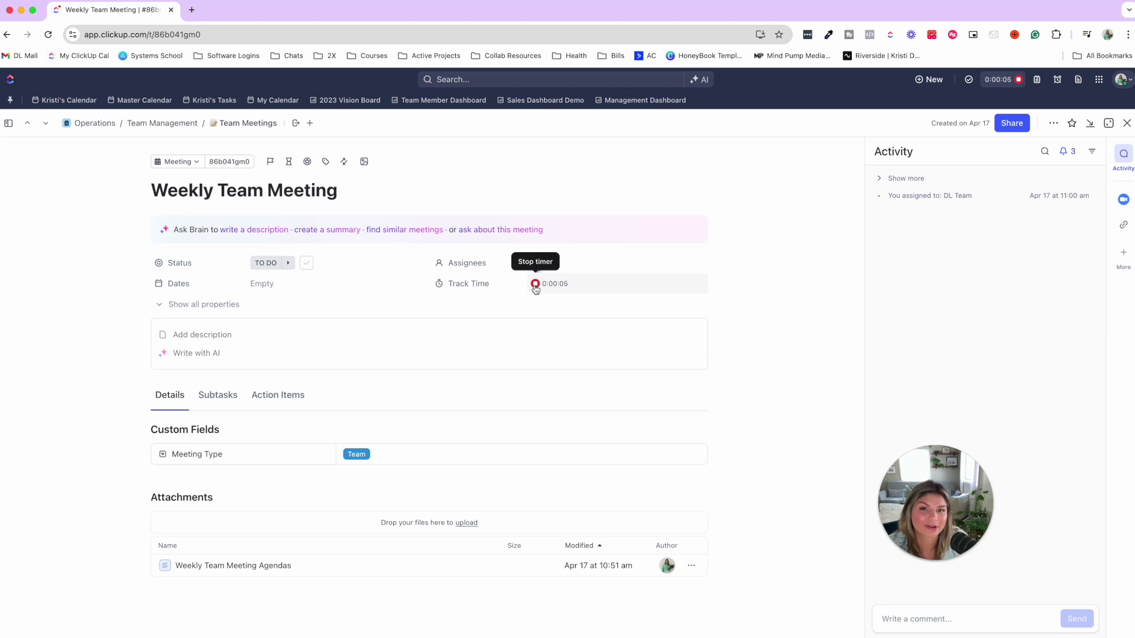
click(535, 285)
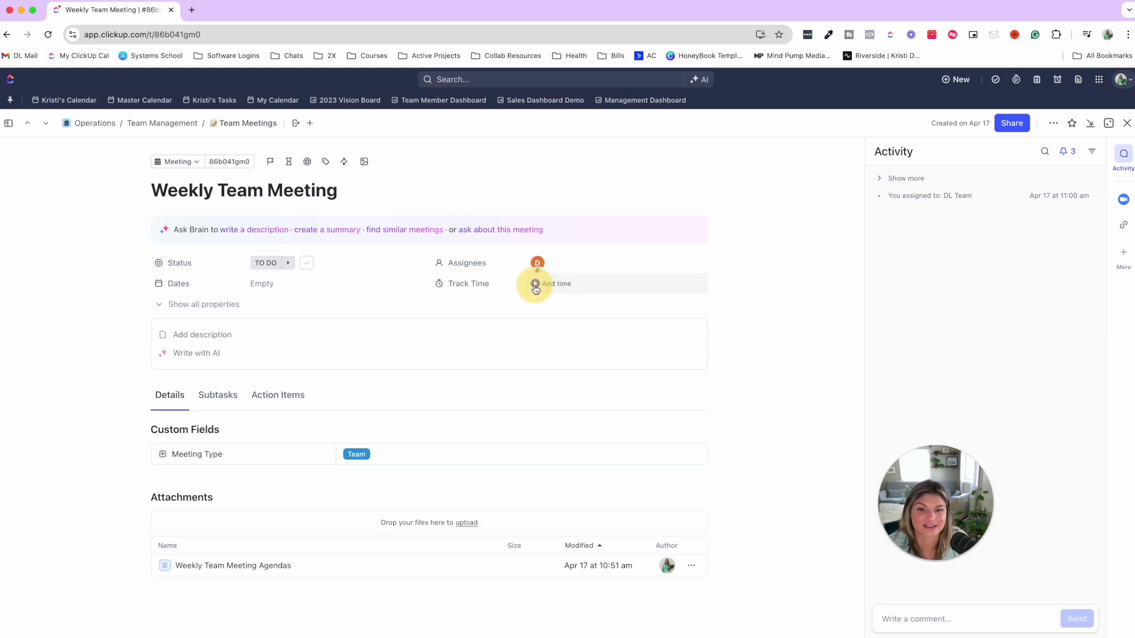
click(1127, 123)
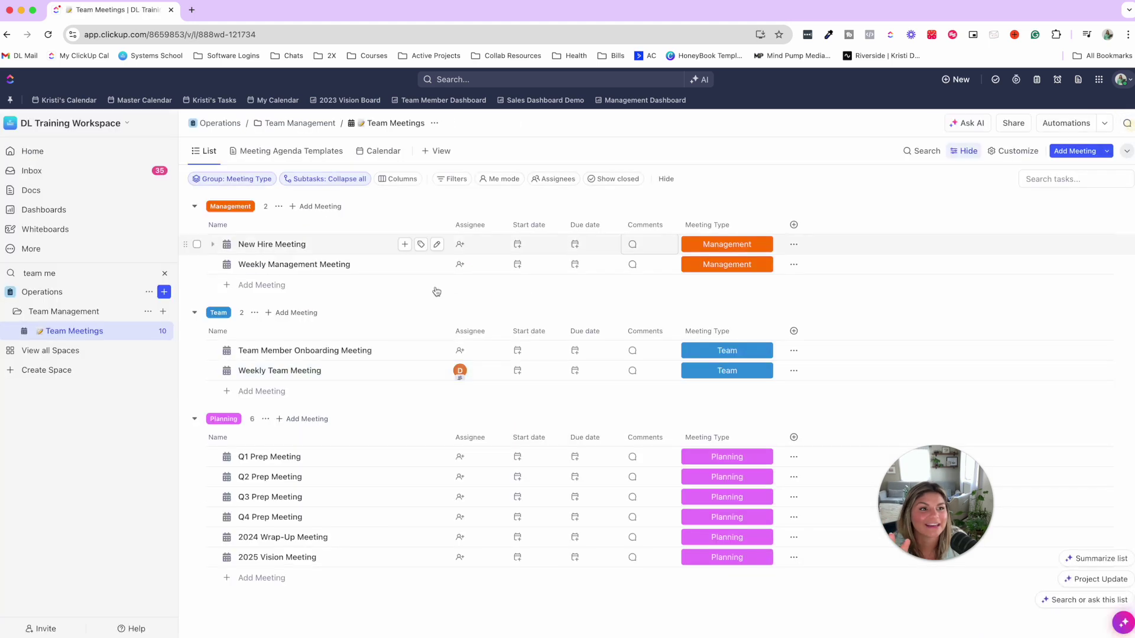
- Open Timesheets from the sidebar's More menu and view All timesheets for Aug 11 – Aug 17
click(60, 254)
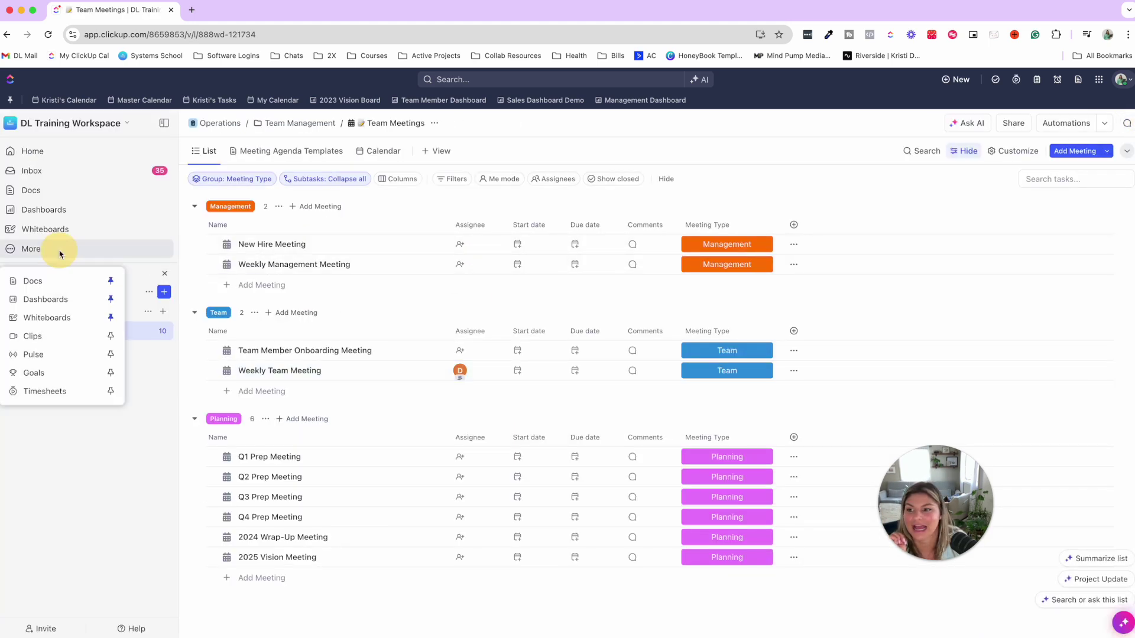
click(48, 390)
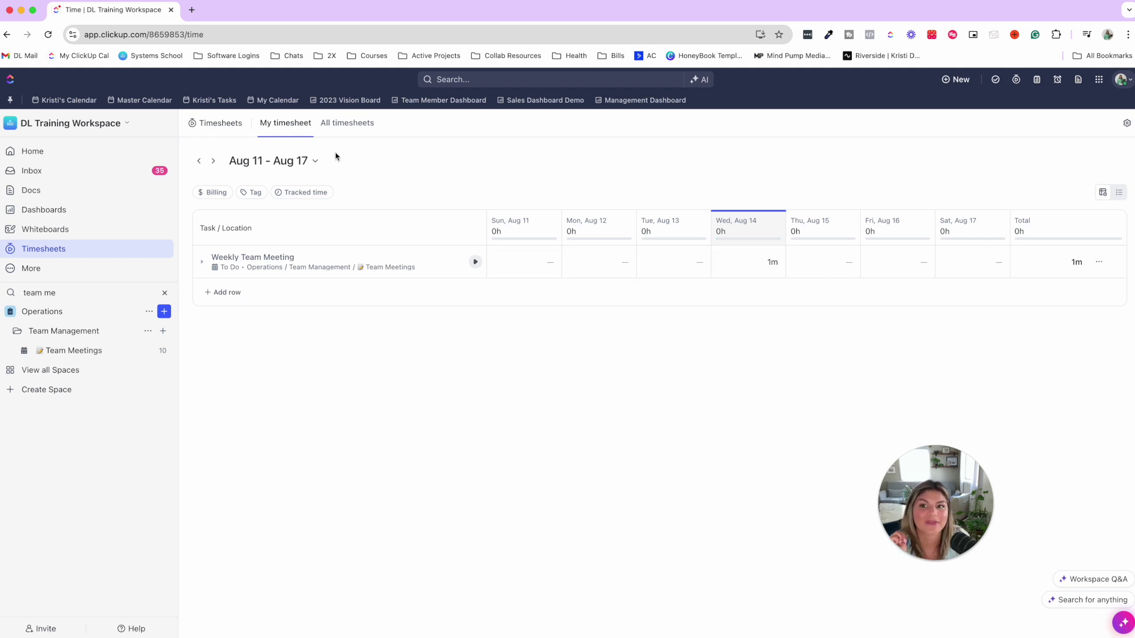
click(348, 125)
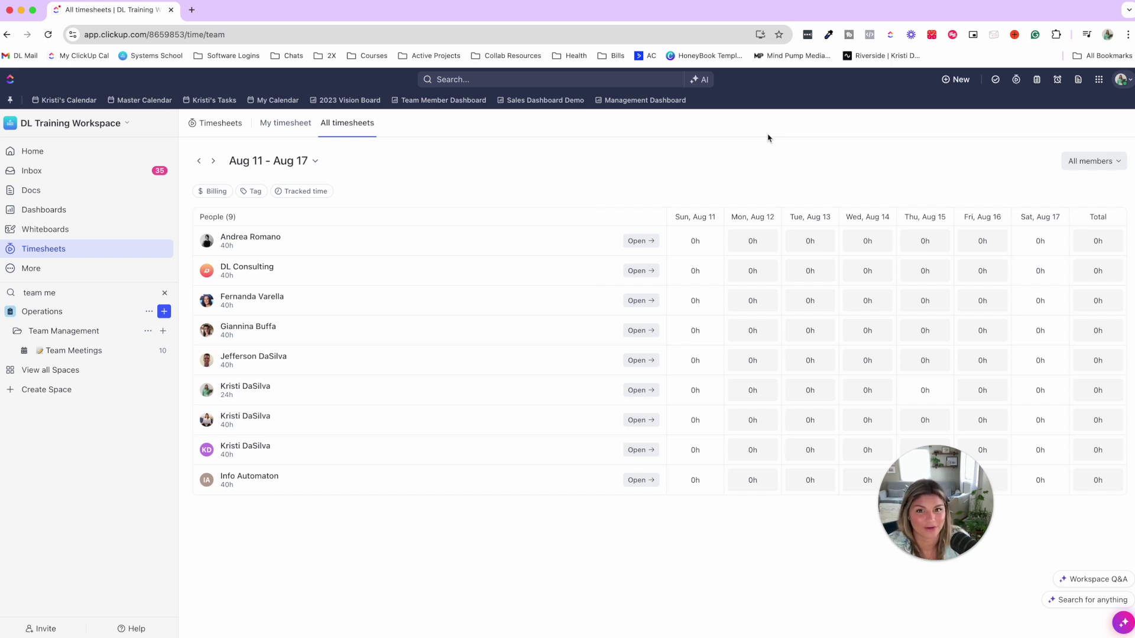
- On My timesheet, expand Weekly Team Meeting's 9:10 am 1m entry and clear the 'team me' space filter
click(283, 124)
click(759, 269)
click(772, 264)
click(1077, 263)
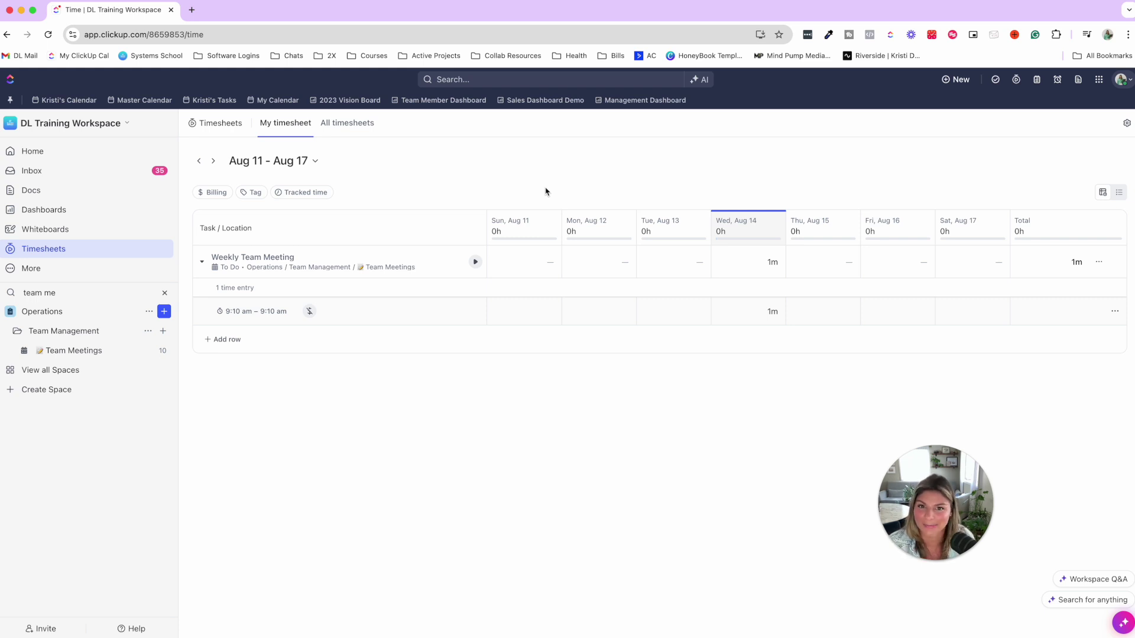
click(165, 293)
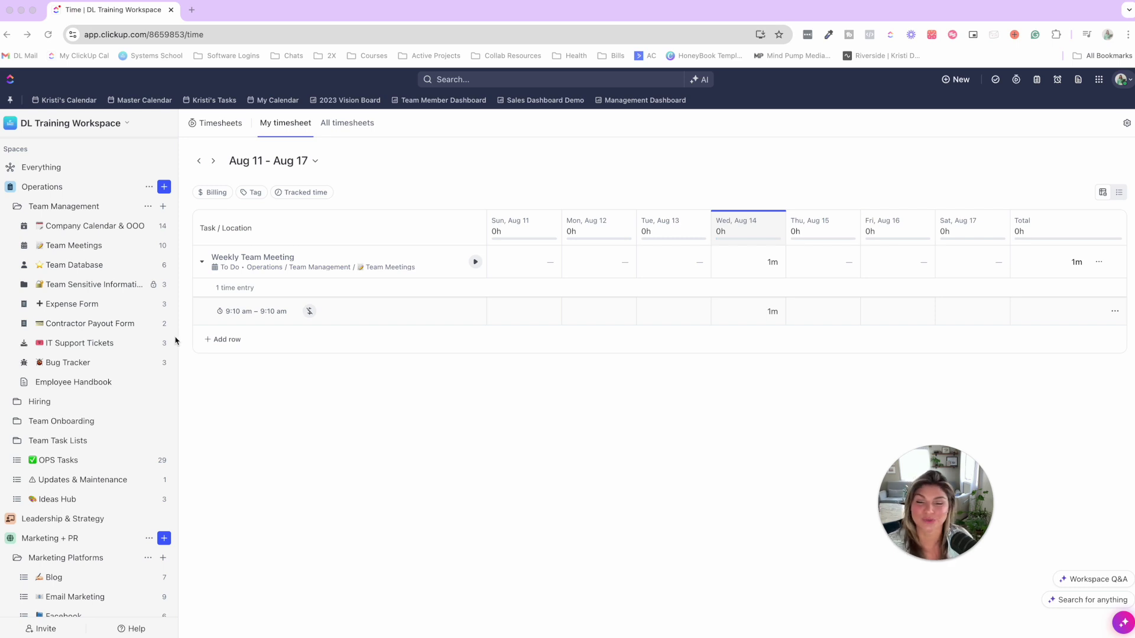
- Open the Ideas Hub list and check Big brain idea's status options without changing them
click(64, 500)
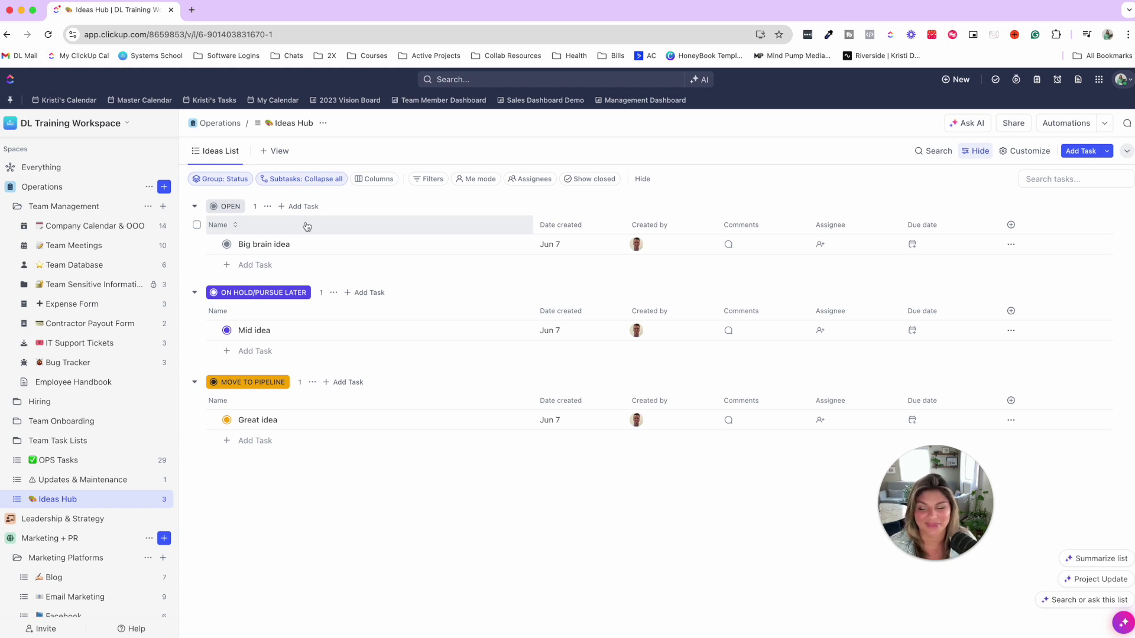
click(228, 246)
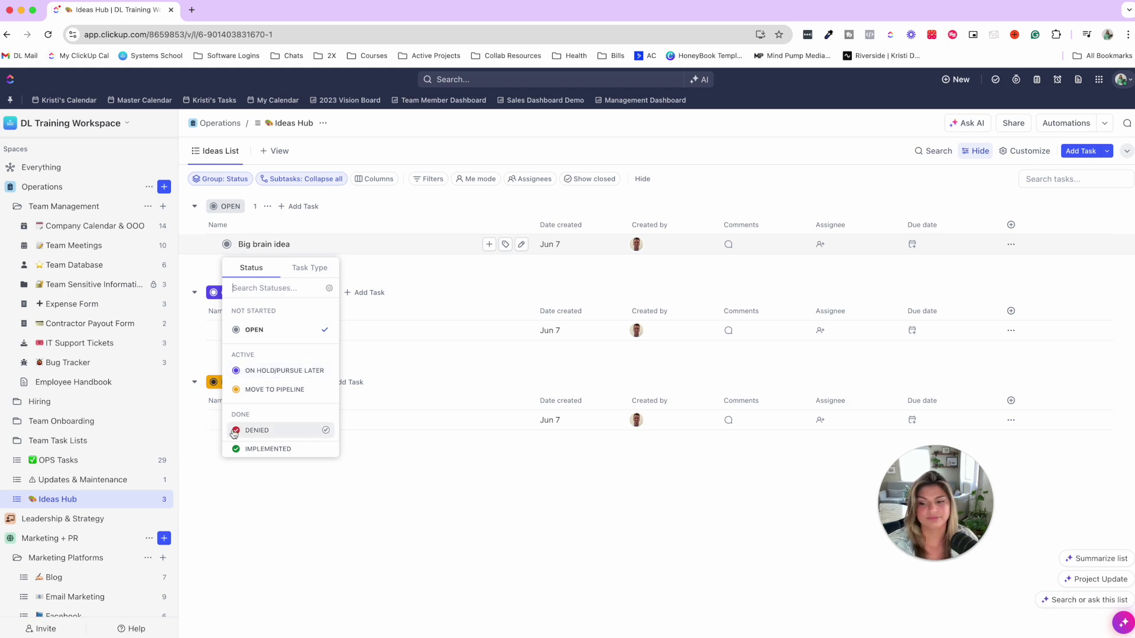
click(540, 544)
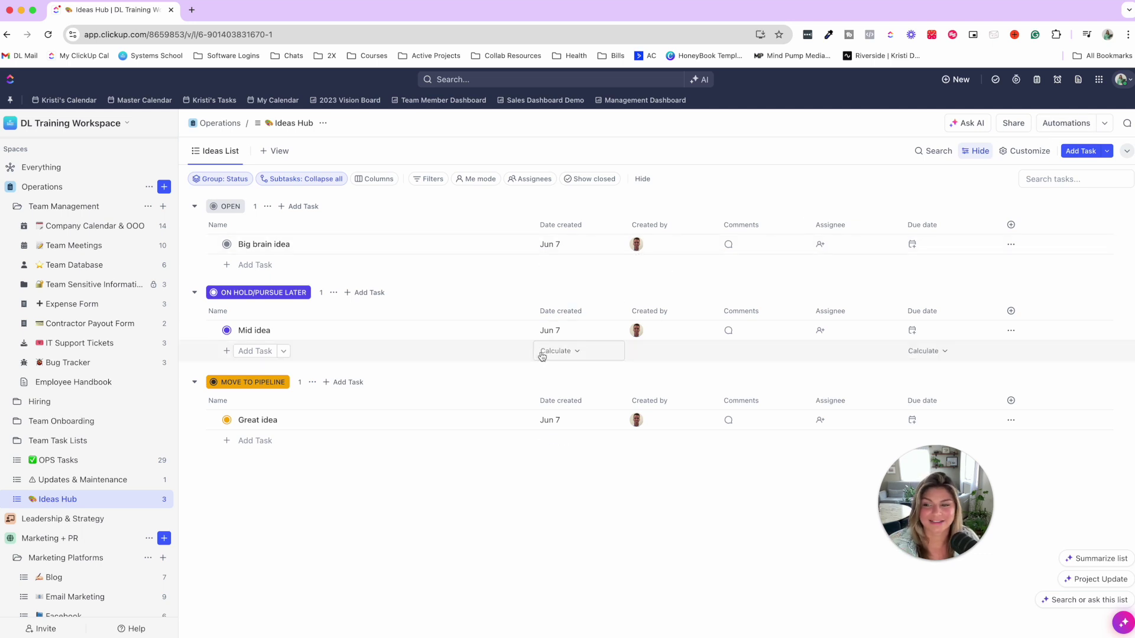
- Collapse Operations and open 2024 Company Goals under Leadership & Strategy › Yearly Goals
click(10, 187)
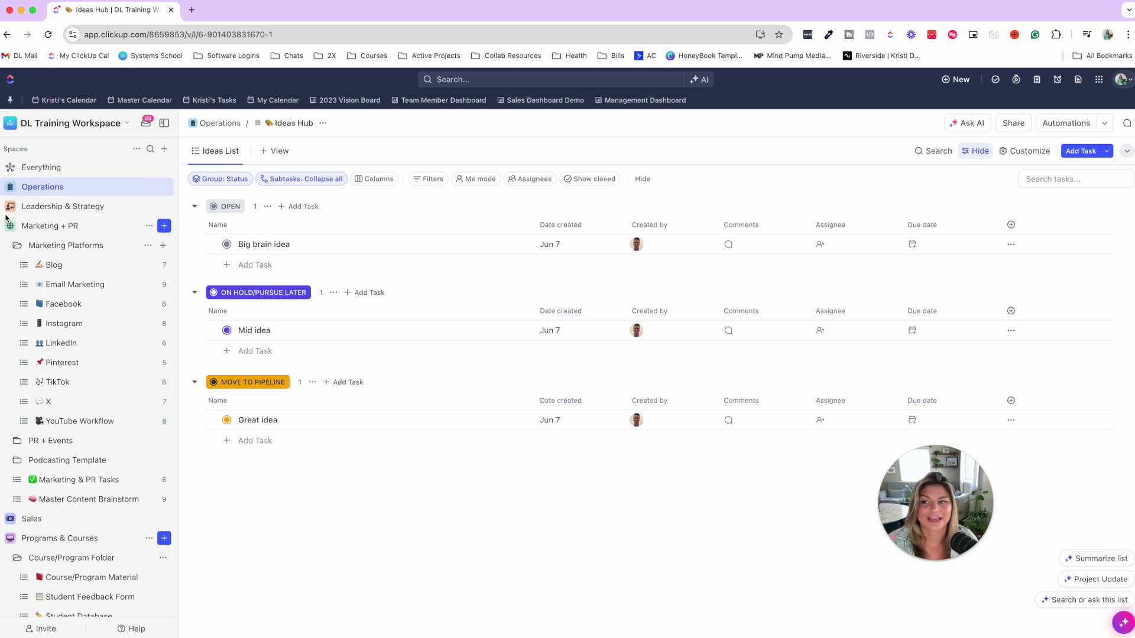
click(9, 206)
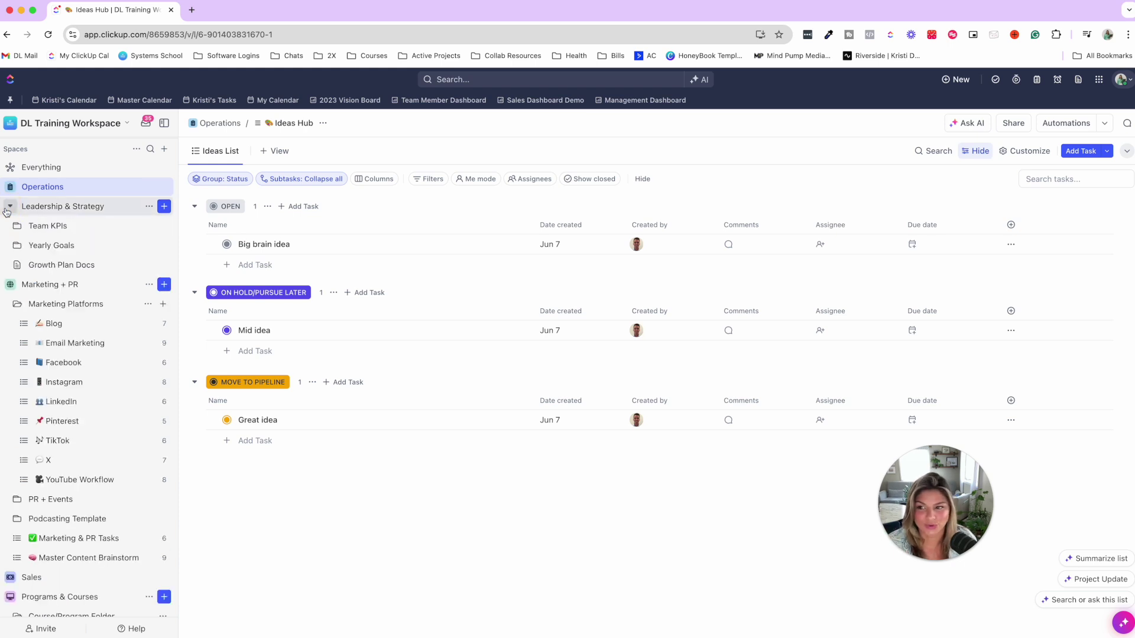
click(18, 245)
click(83, 266)
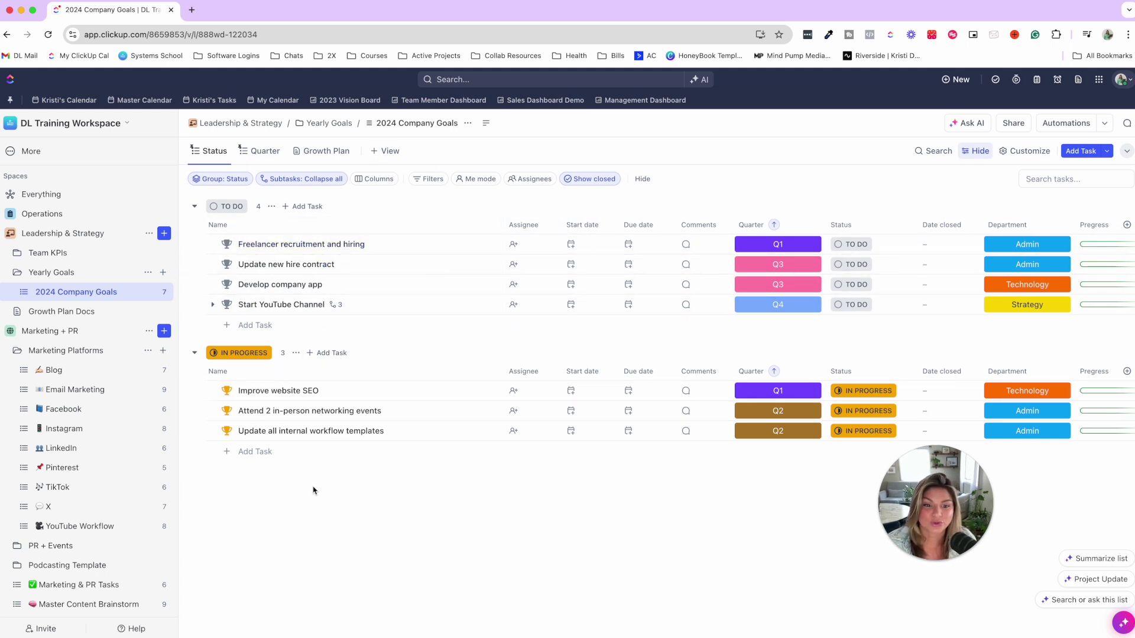
- Switch to the Quarter view, move the Comments column, and expand Start YouTube Channel's three KPI subtasks
click(263, 151)
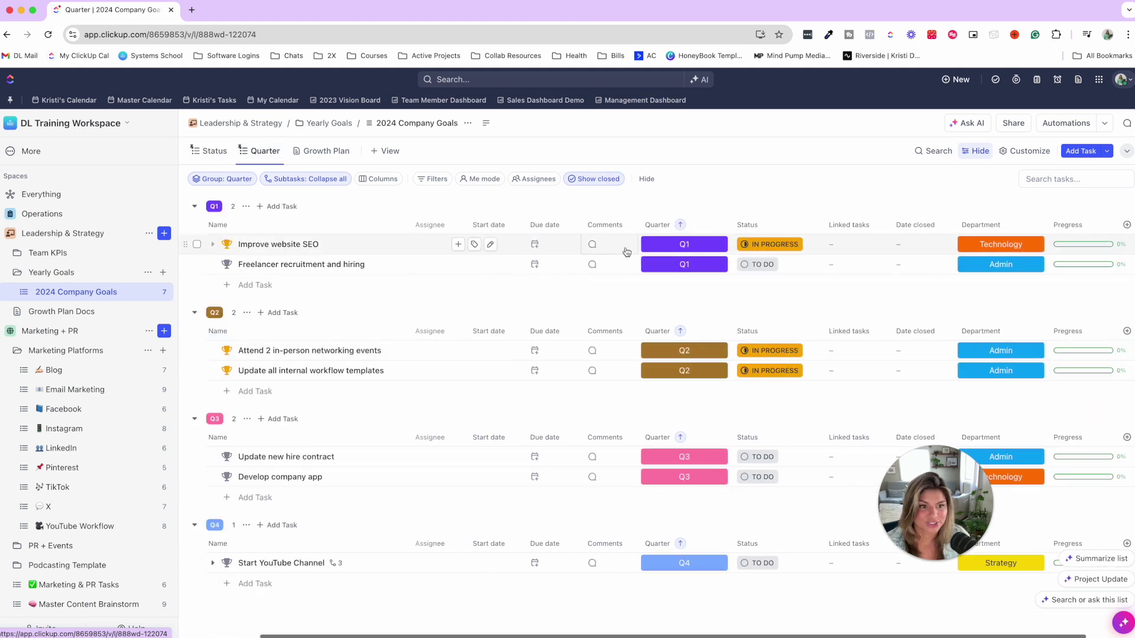
drag(698, 224, 574, 229)
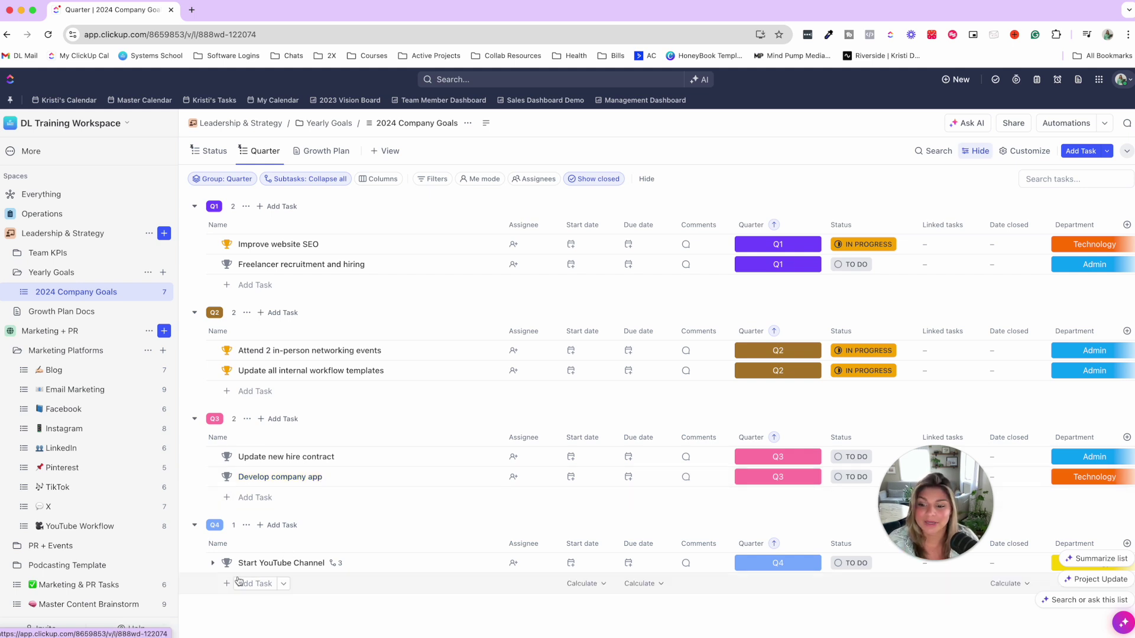
click(213, 563)
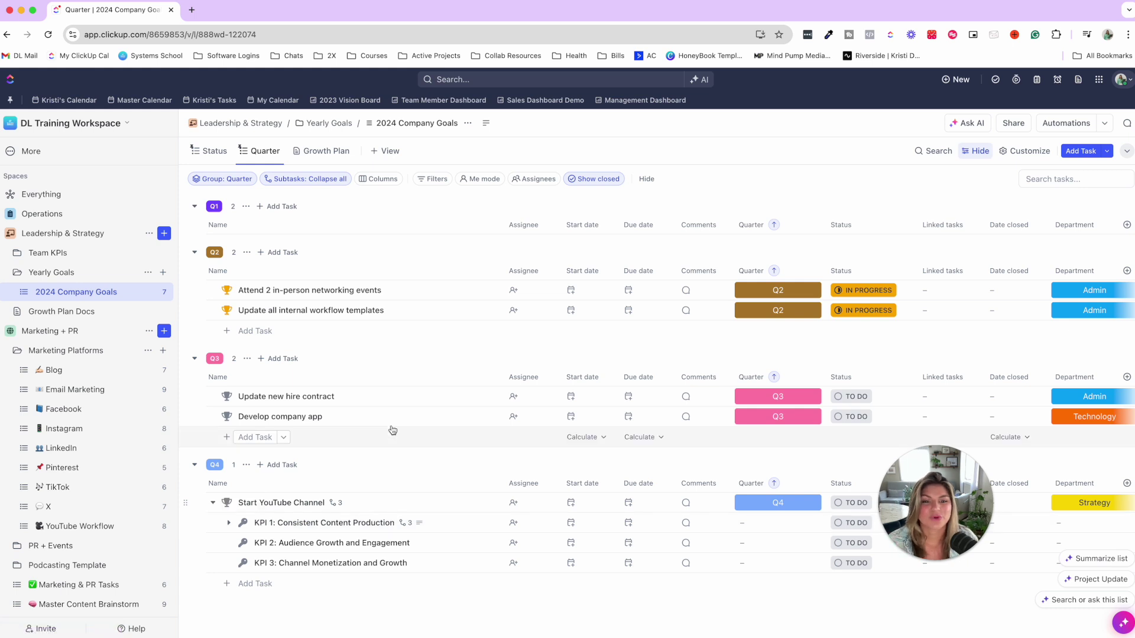
scroll(86, 319, down, 1)
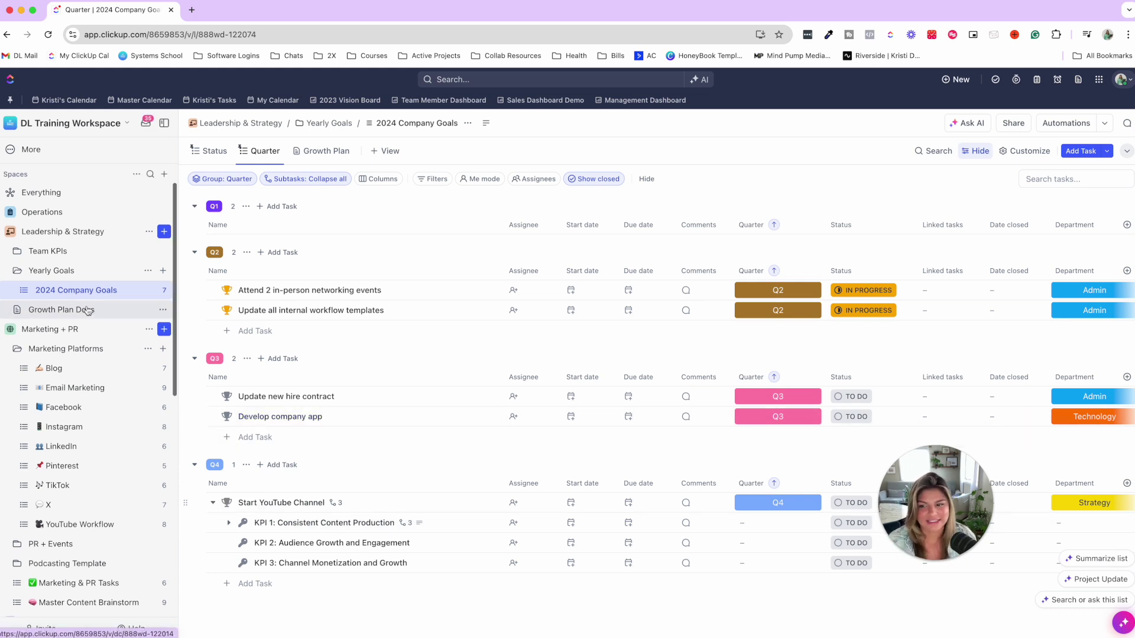